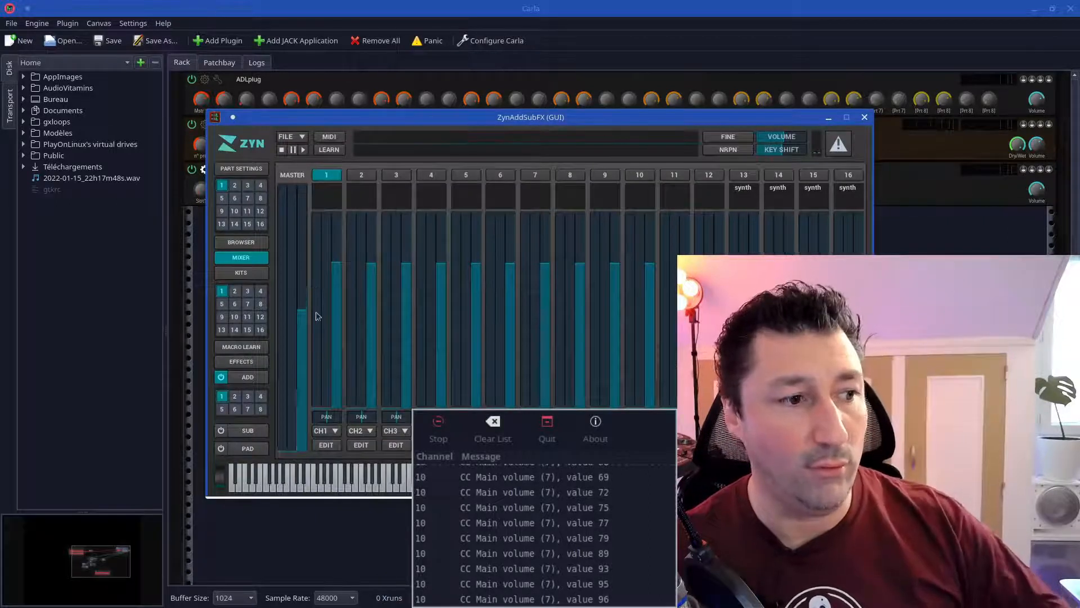
Map part 1's volume in ZynAddSubFX to the CC 7 controller on channel 10 with its learn mode, and close the synth's window.
{"action": "left_click", "coordinate": [329, 149]}
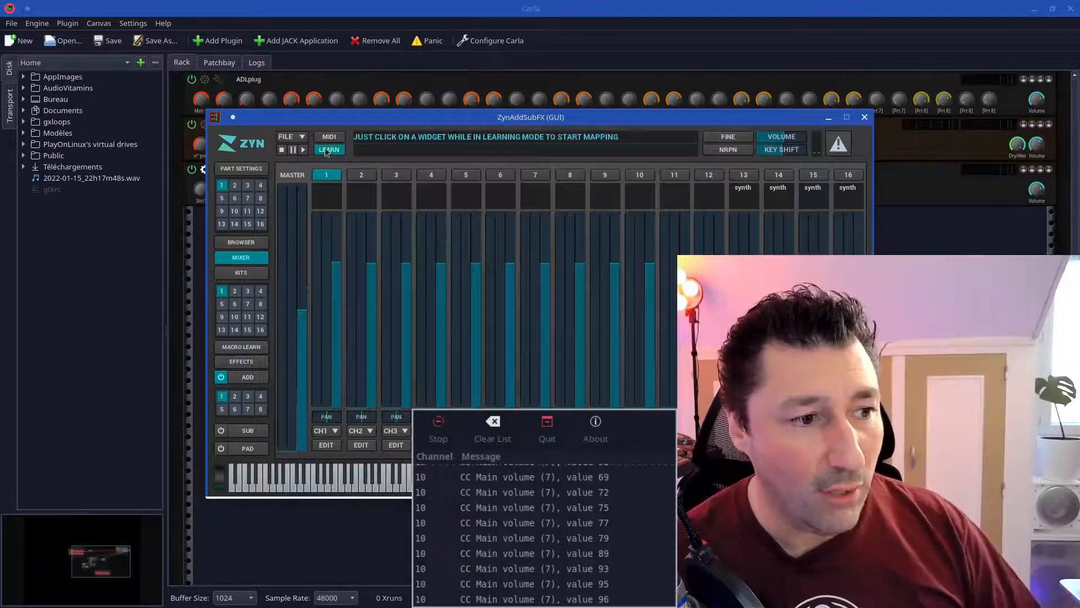
{"action": "left_click", "coordinate": [337, 216]}
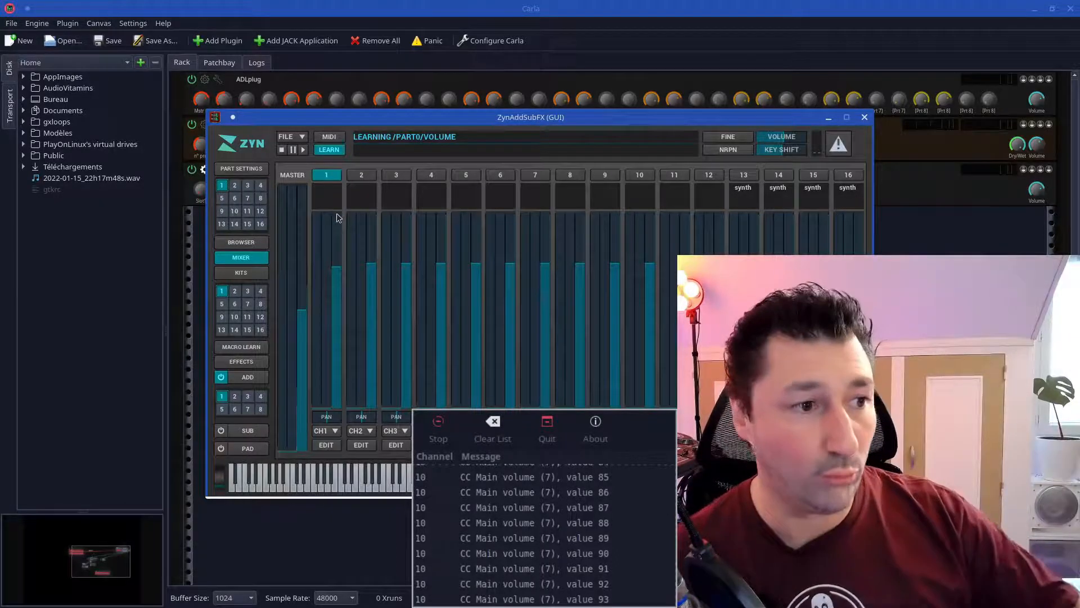
{"action": "left_click", "coordinate": [342, 151]}
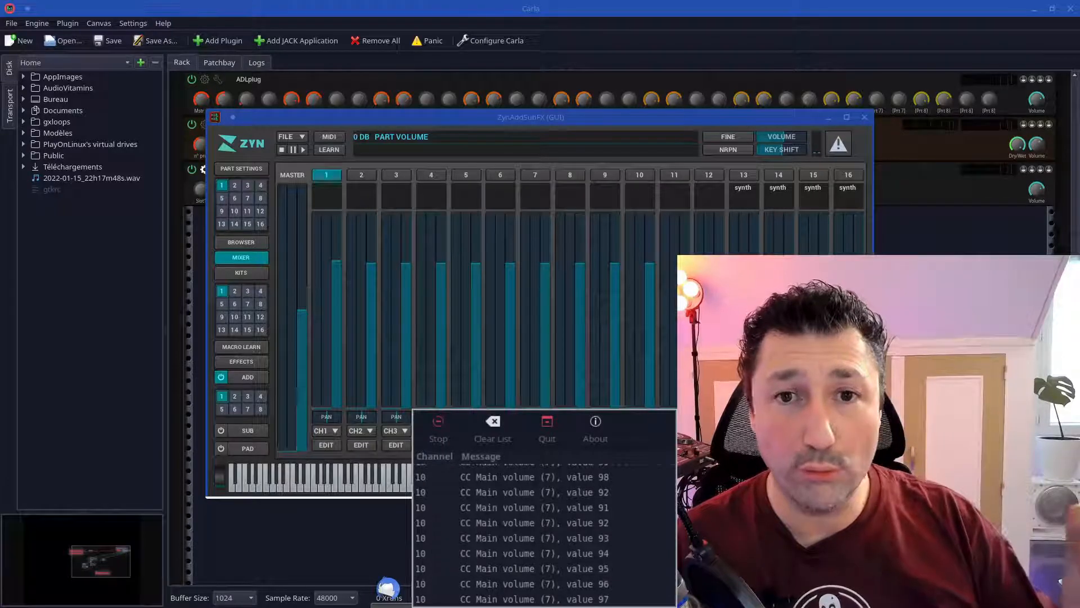
{"action": "left_click", "coordinate": [864, 117]}
Map ADLplug's master volume parameter to CC10 on channel 9 with MIDI Learn.
{"action": "left_click", "coordinate": [205, 79]}
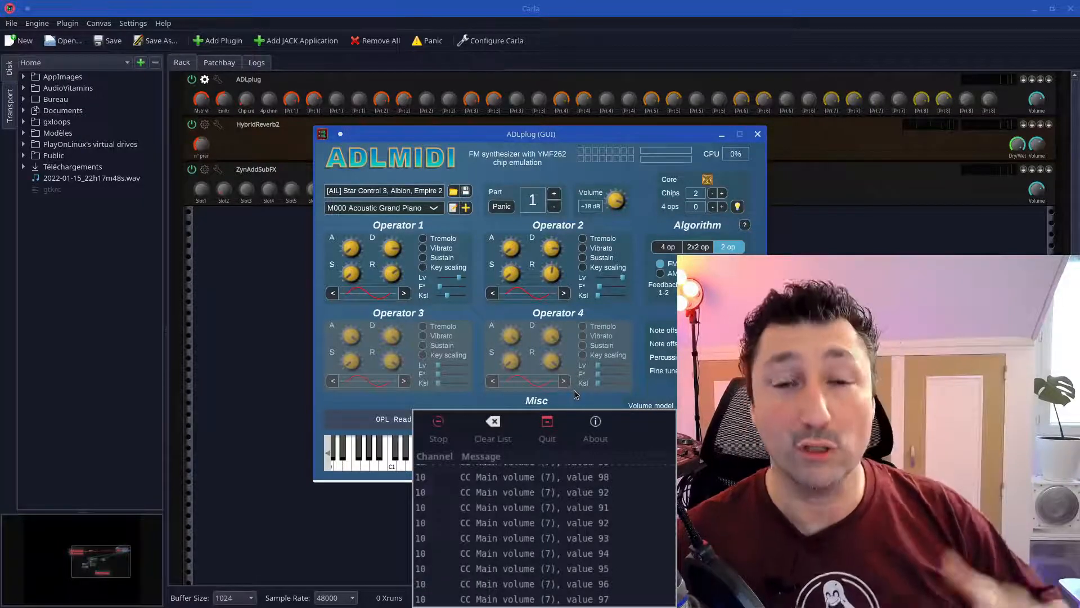
{"action": "left_click", "coordinate": [757, 134]}
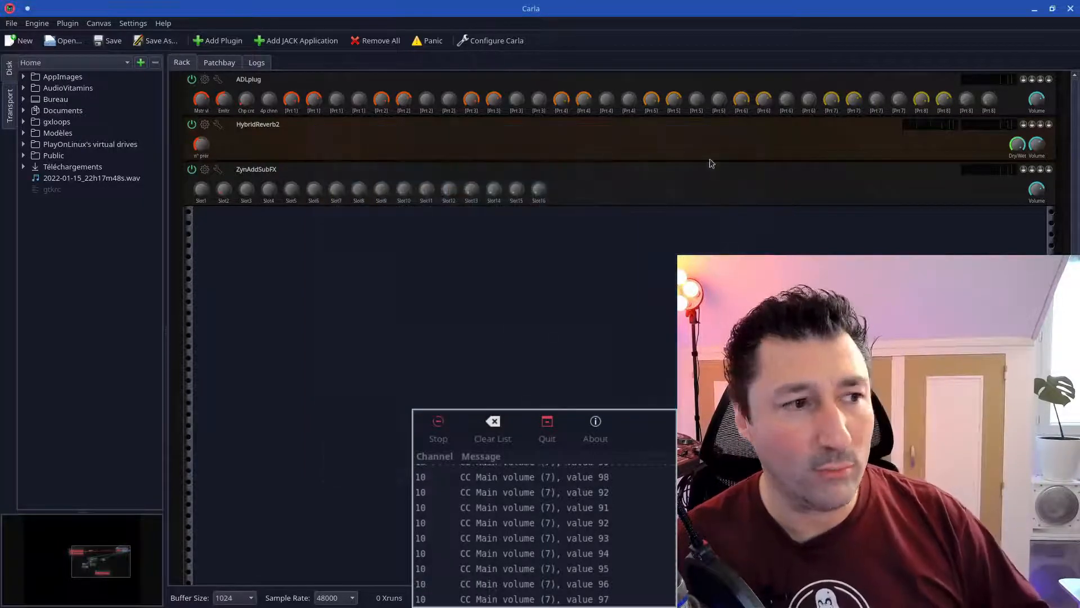
{"action": "left_click", "coordinate": [218, 79]}
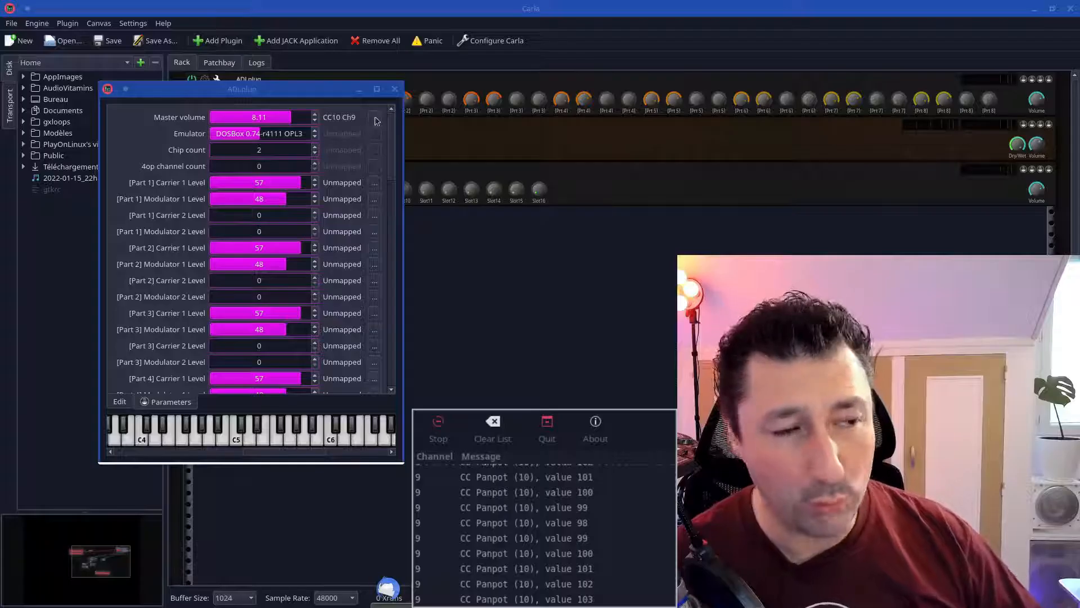
{"action": "left_click", "coordinate": [375, 119]}
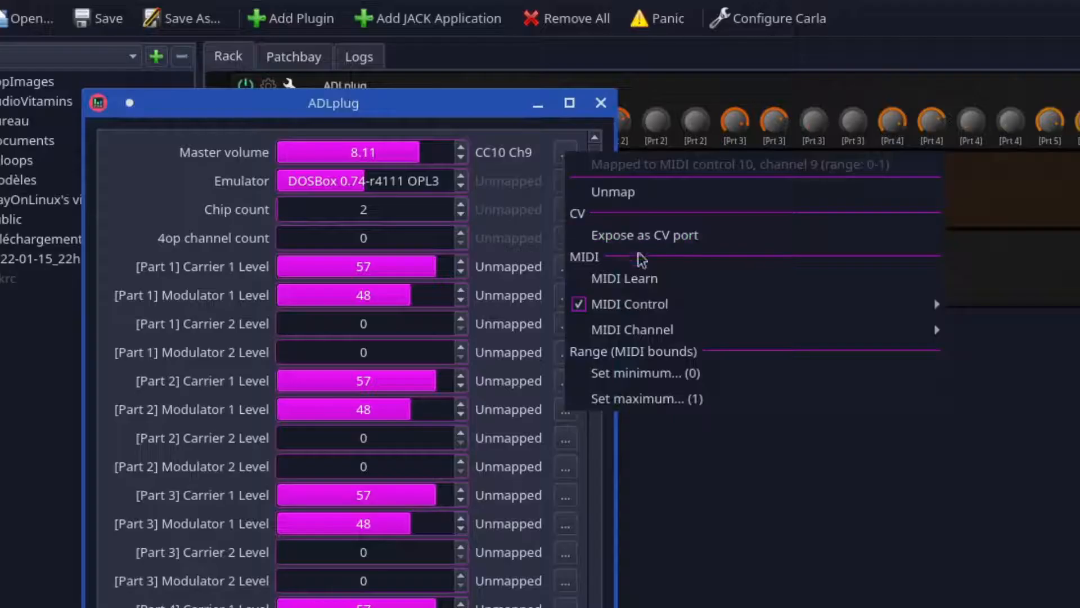
{"action": "left_click", "coordinate": [648, 278]}
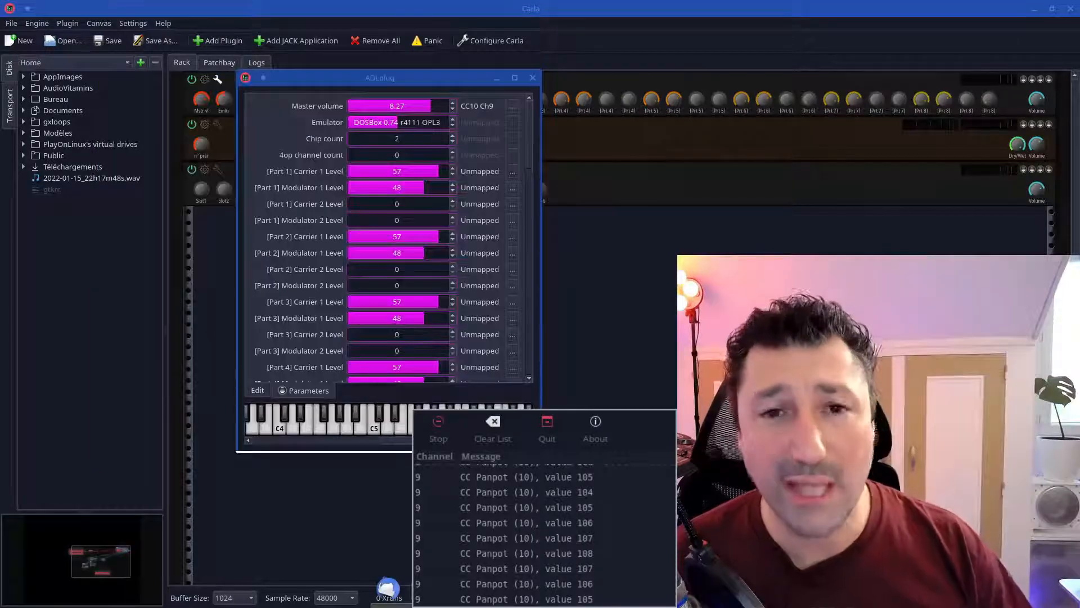
Change the MIDI control assigned to ADLplug's master volume to 07 [0x07] Volume.
{"action": "left_click", "coordinate": [512, 106]}
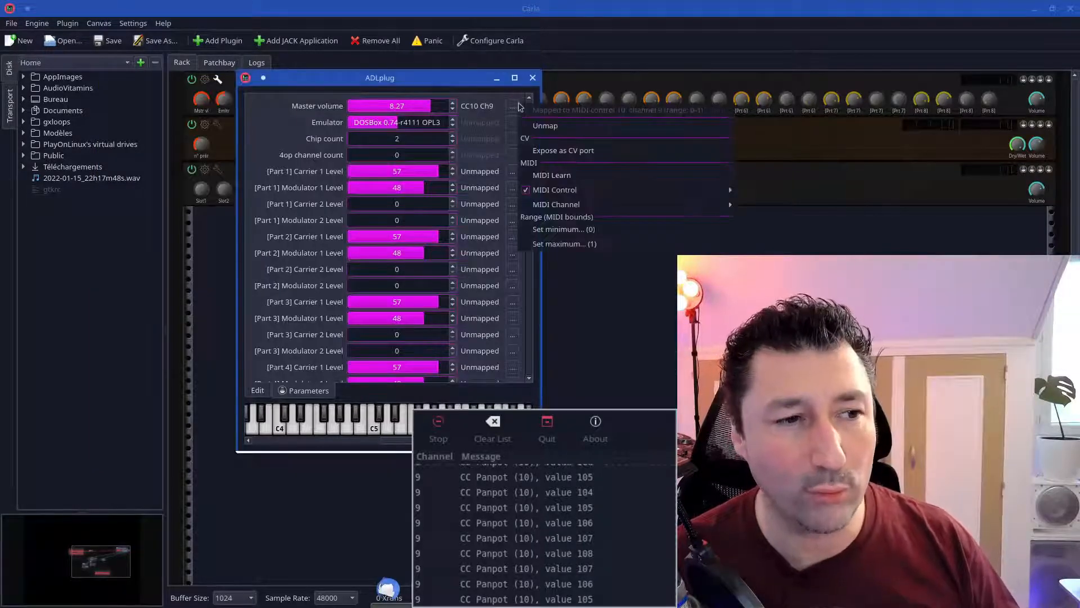
{"action": "mouse_move", "coordinate": [578, 193]}
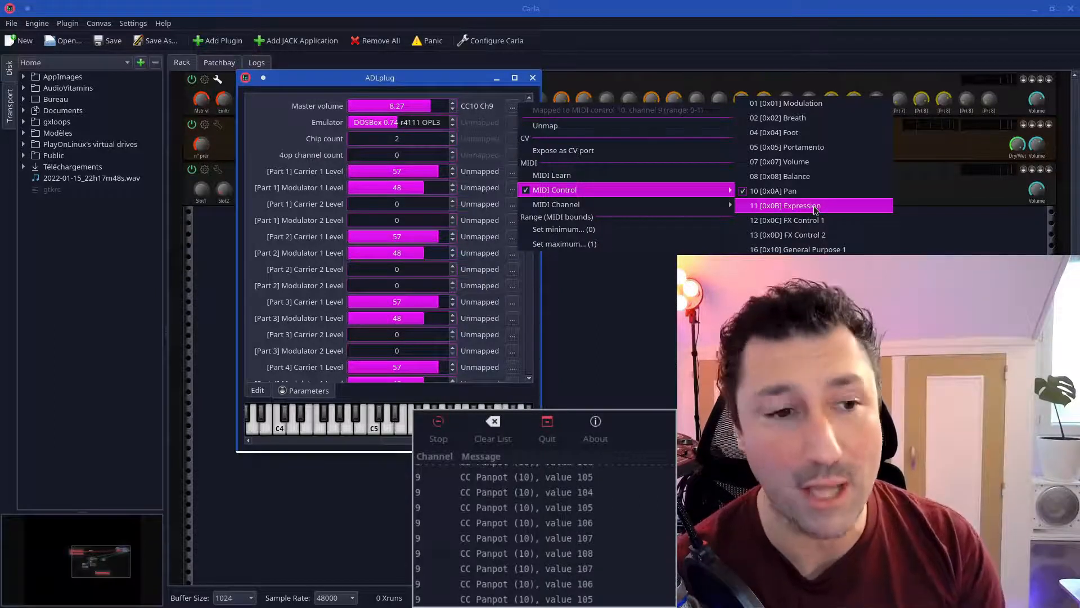
{"action": "left_click", "coordinate": [803, 163]}
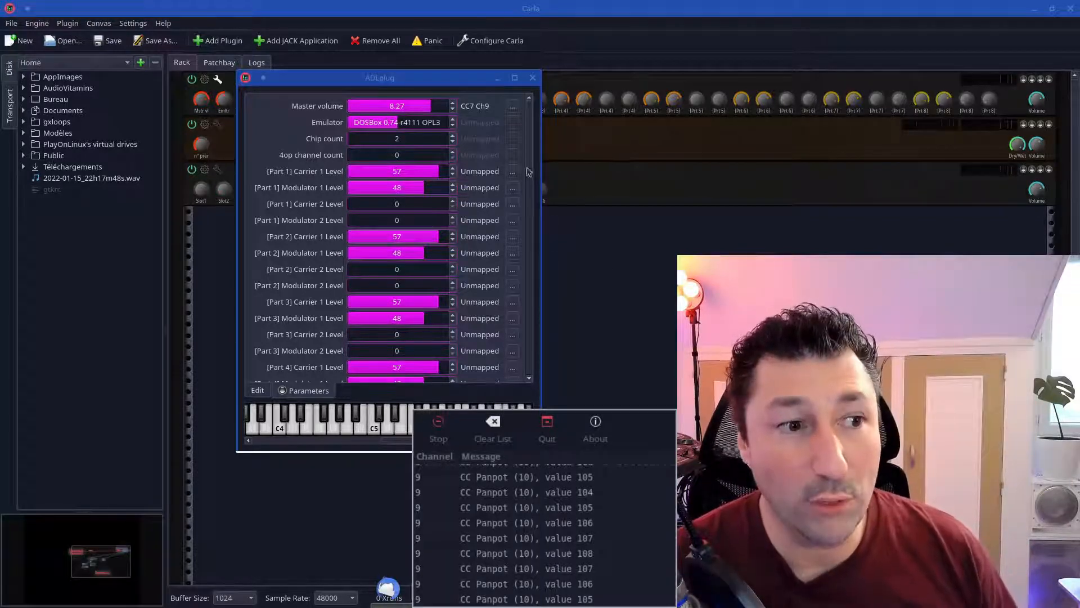
Set the MIDI channel of ADLplug's master volume mapping to 1.
{"action": "left_click", "coordinate": [512, 107]}
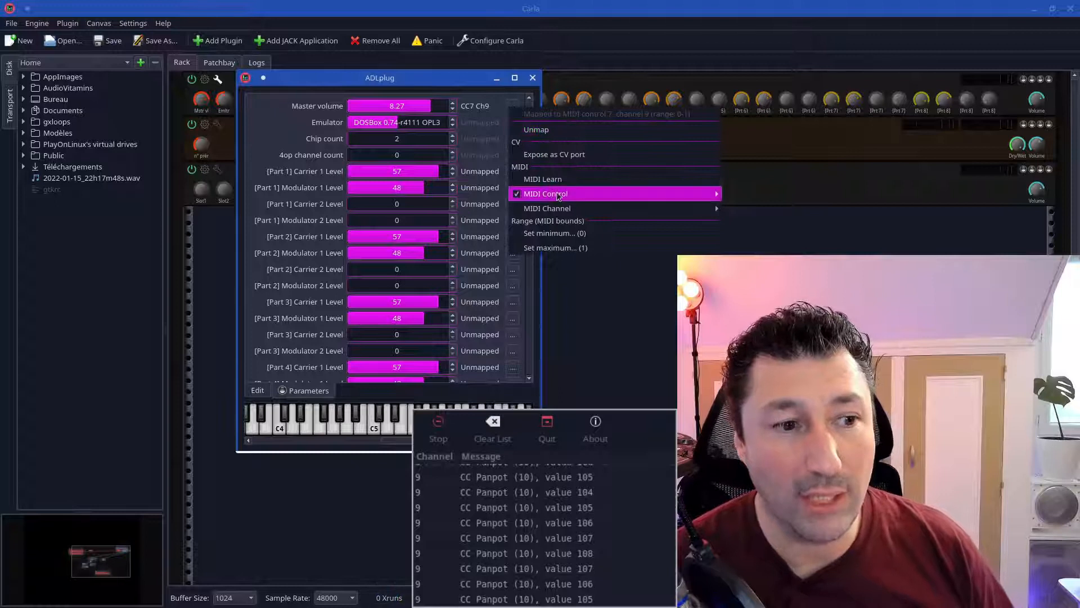
{"action": "mouse_move", "coordinate": [558, 195]}
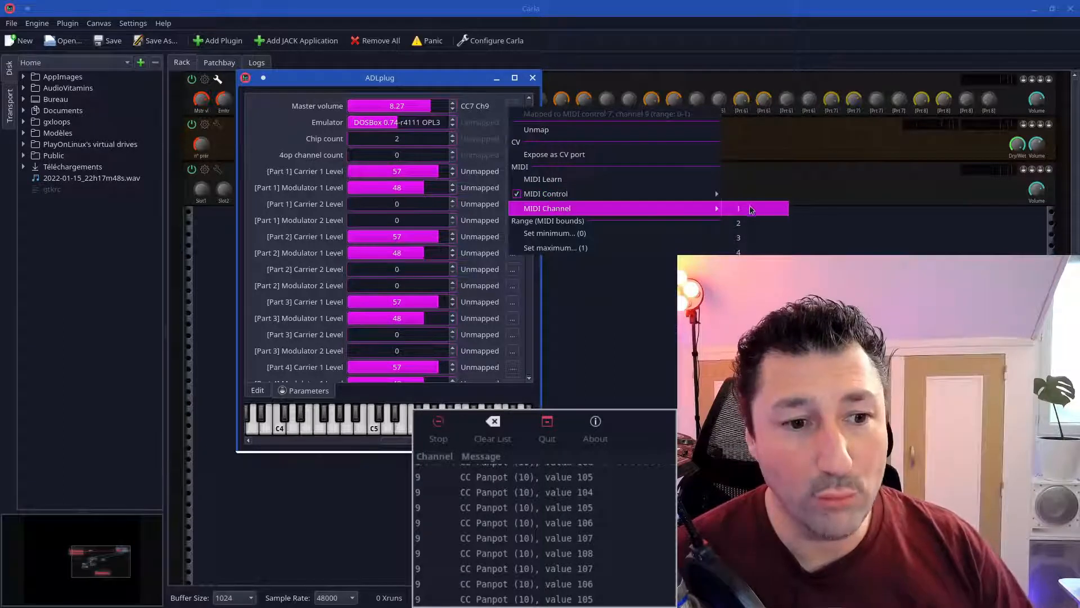
{"action": "left_click", "coordinate": [462, 82]}
{"action": "left_click_drag", "start_coordinate": [367, 77], "coordinate": [156, 55]}
{"action": "left_click", "coordinate": [304, 88]}
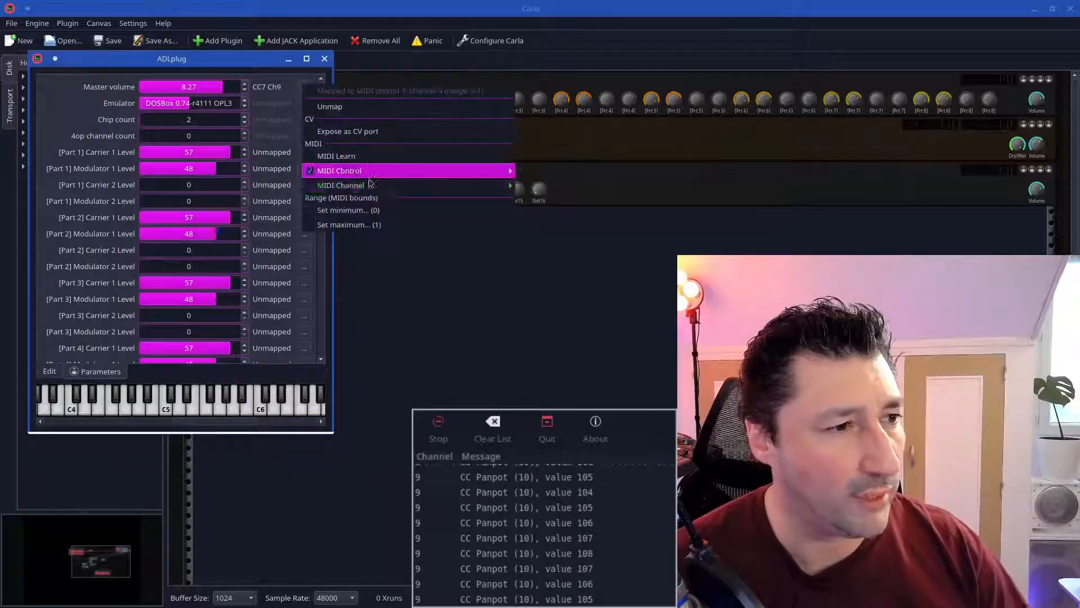
{"action": "mouse_move", "coordinate": [366, 185]}
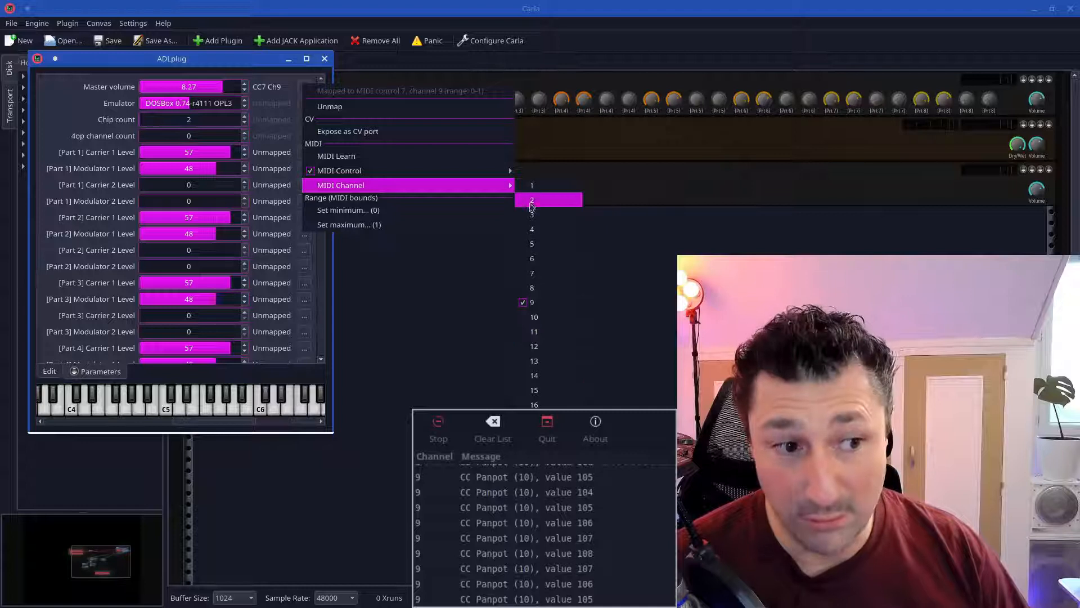
{"action": "left_click", "coordinate": [531, 202]}
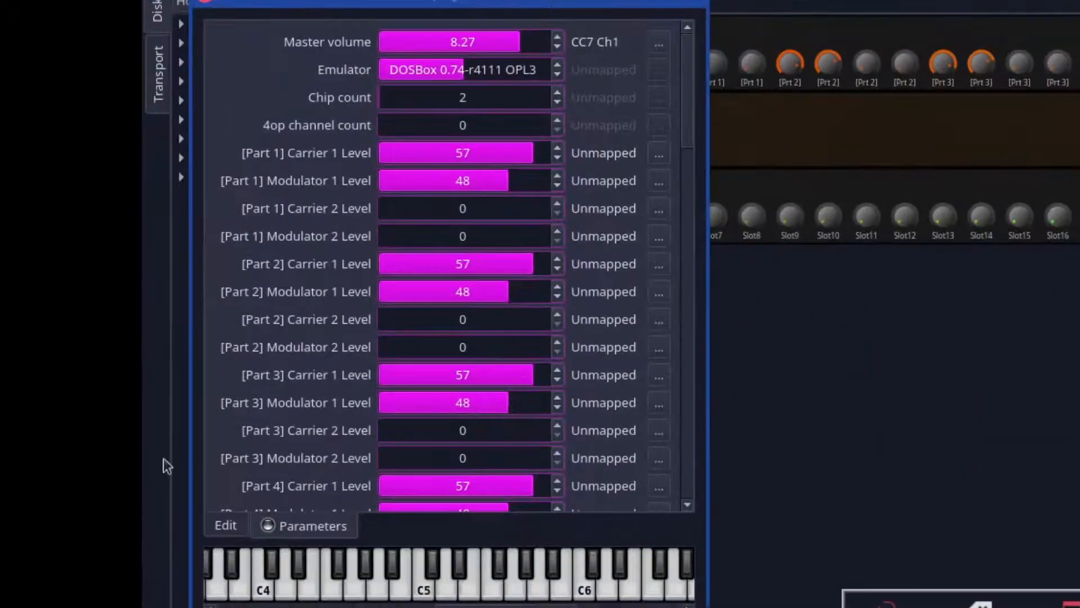
Save the ADLplug plugin state in the Documents folder as ADLPLug.
{"action": "left_click", "coordinate": [219, 529]}
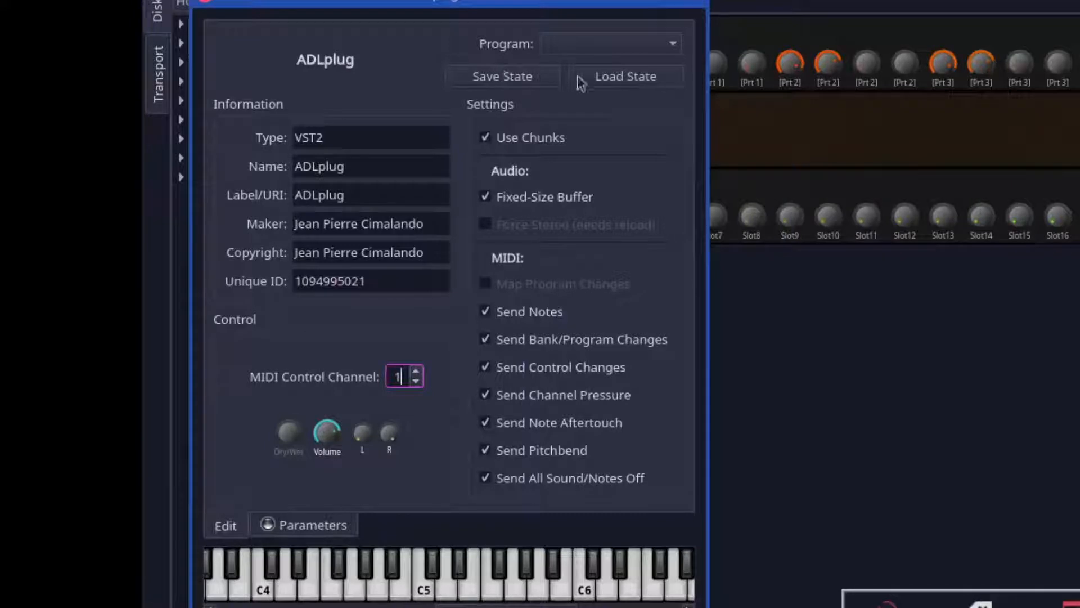
{"action": "left_click", "coordinate": [531, 71]}
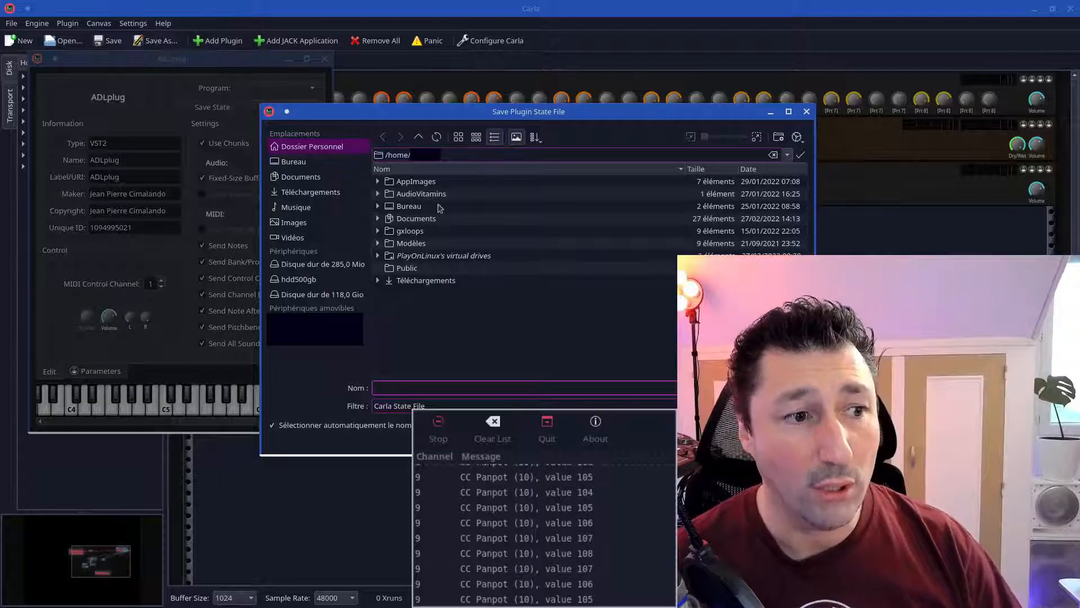
{"action": "double_click", "coordinate": [419, 219]}
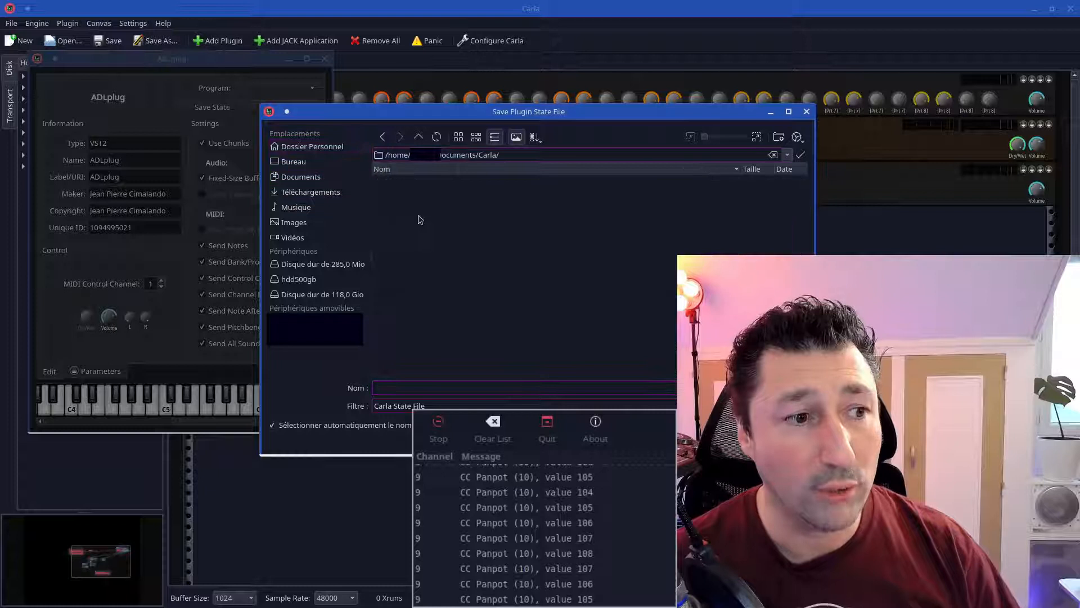
{"action": "left_click", "coordinate": [418, 136]}
{"action": "left_click", "coordinate": [434, 383]}
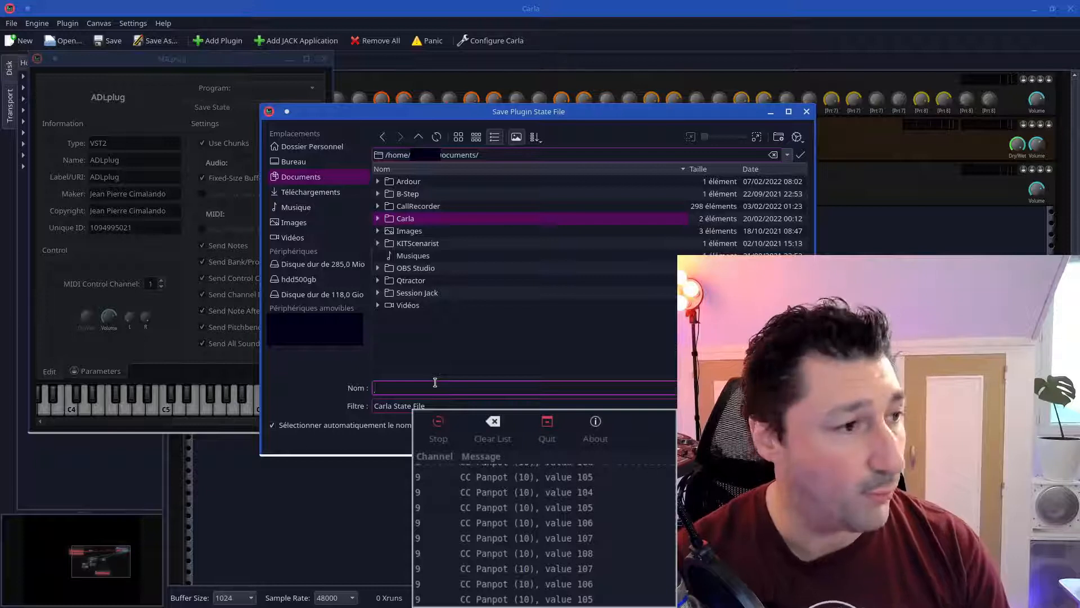
{"action": "type", "text": "ADLPLug"}
{"action": "key", "text": "Return"}
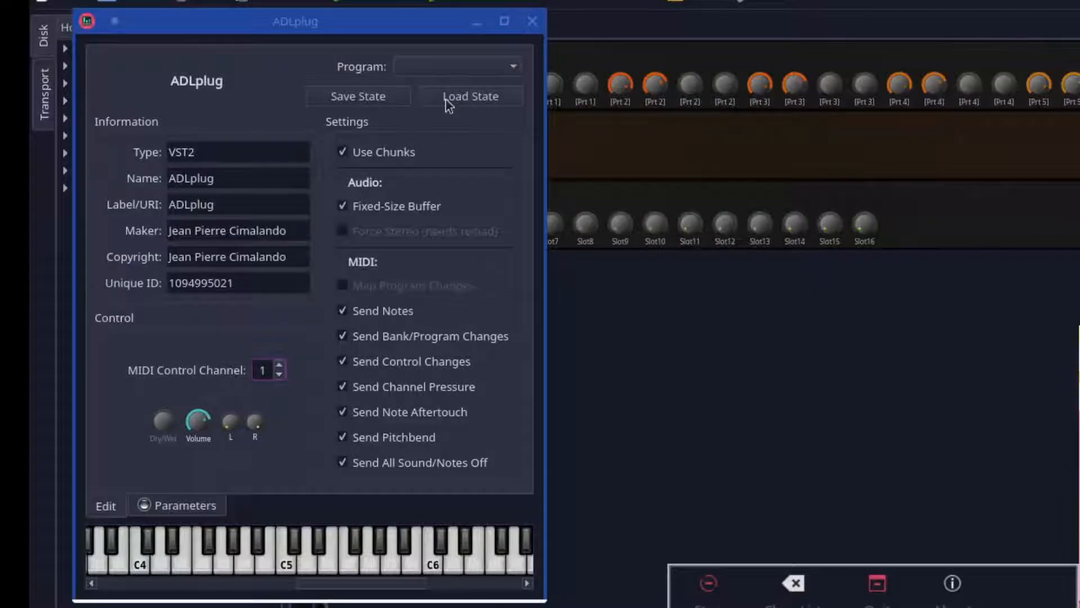
Remap ADLplug's master volume to CC10 on channel 14 with MIDI Learn.
{"action": "left_click", "coordinate": [182, 518]}
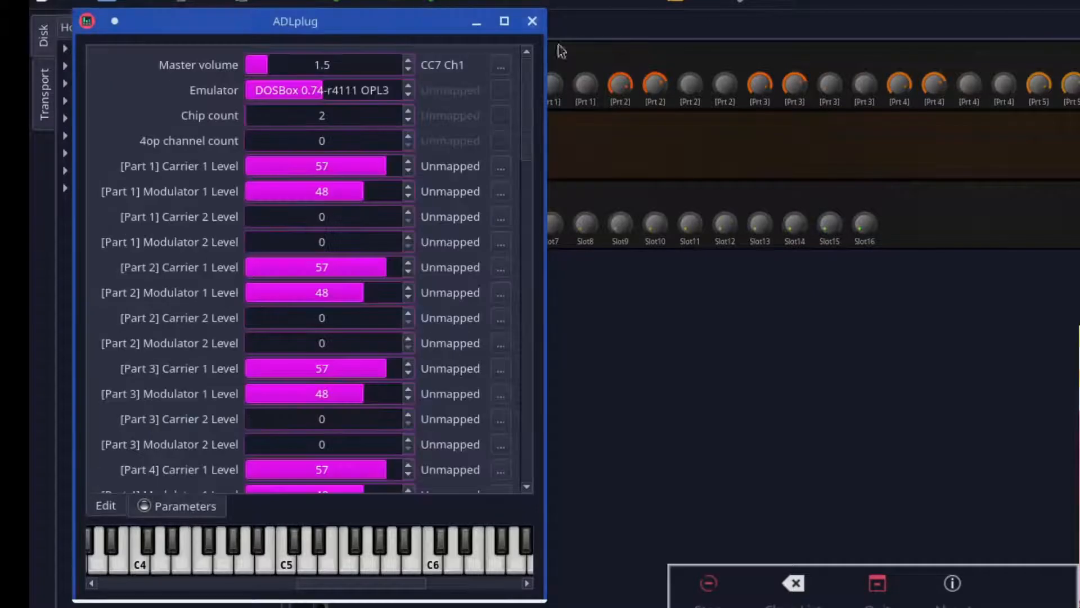
{"action": "left_click", "coordinate": [500, 66]}
{"action": "left_click", "coordinate": [531, 180]}
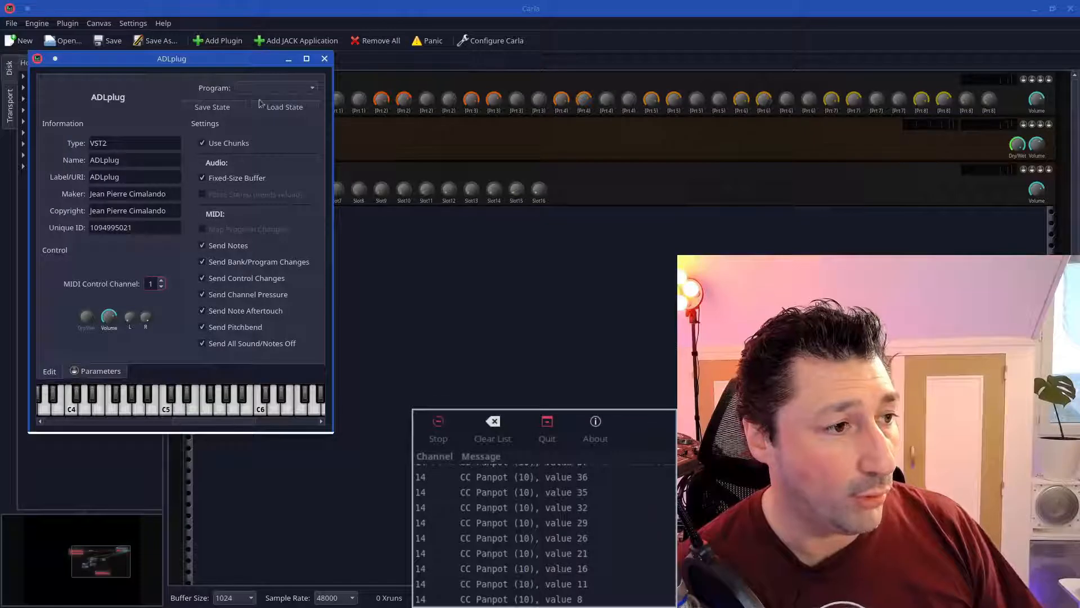
Save the ADLplug state as a second file named ADLPLug-2 in Documents, without overwriting the first one.
{"action": "left_click", "coordinate": [222, 108]}
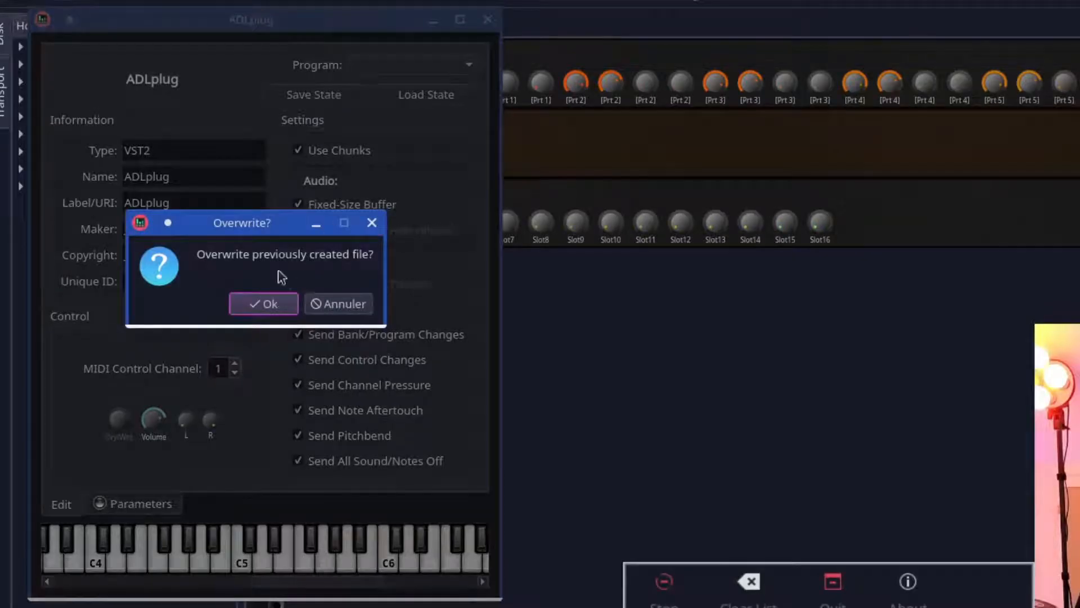
{"action": "left_click", "coordinate": [338, 304]}
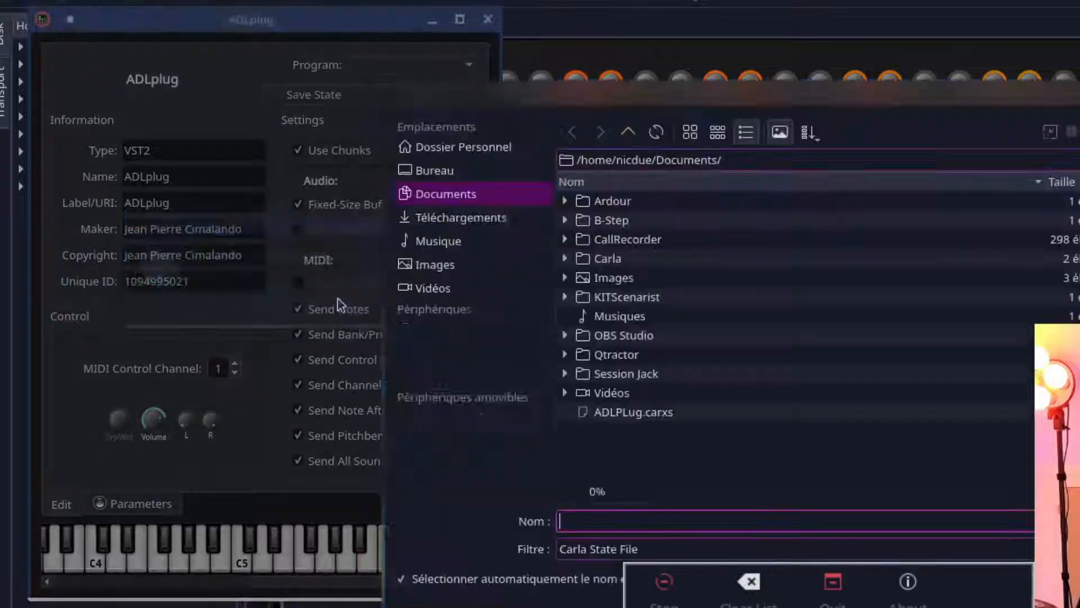
{"action": "left_click", "coordinate": [619, 415]}
{"action": "left_click", "coordinate": [625, 521]}
{"action": "type", "text": "-2"}
{"action": "key", "text": "Return"}
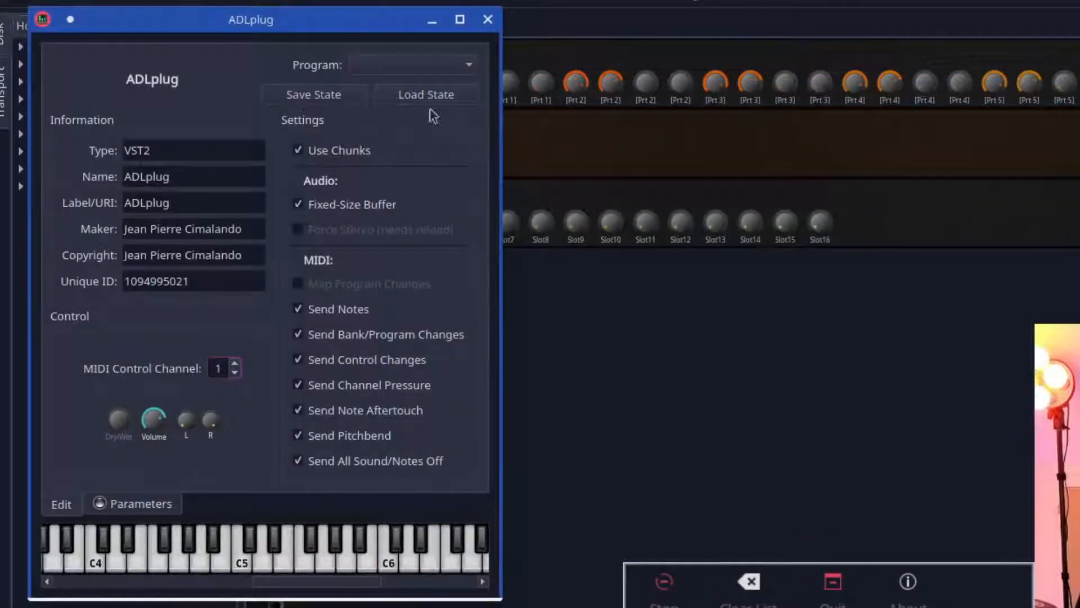
Load the ADLPLug.carxs state back into ADLplug and display its parameters to check the master volume mapping.
{"action": "left_click", "coordinate": [152, 503]}
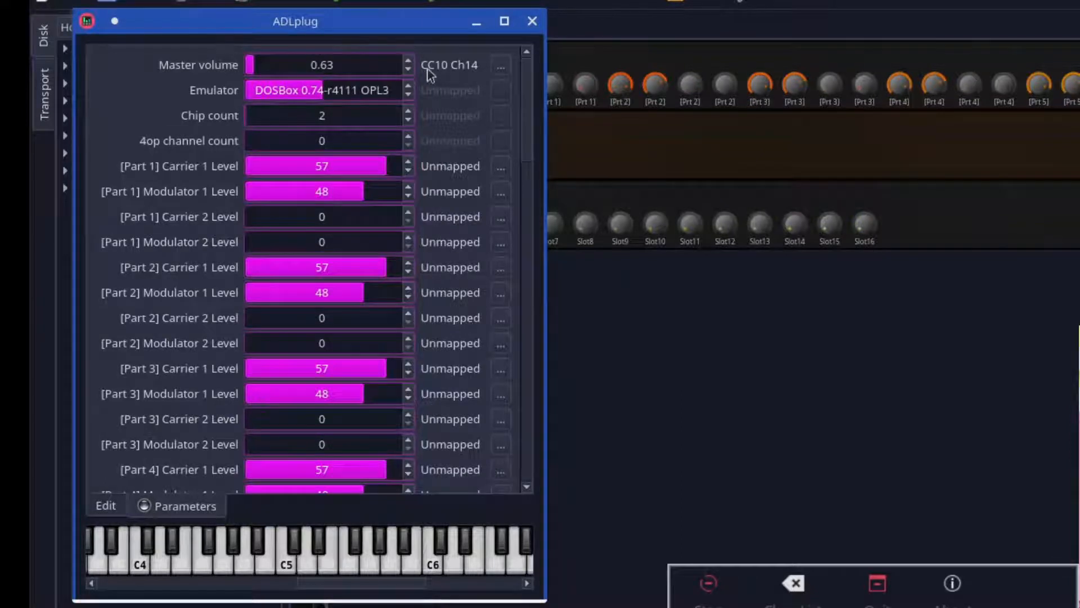
{"action": "left_click", "coordinate": [105, 505]}
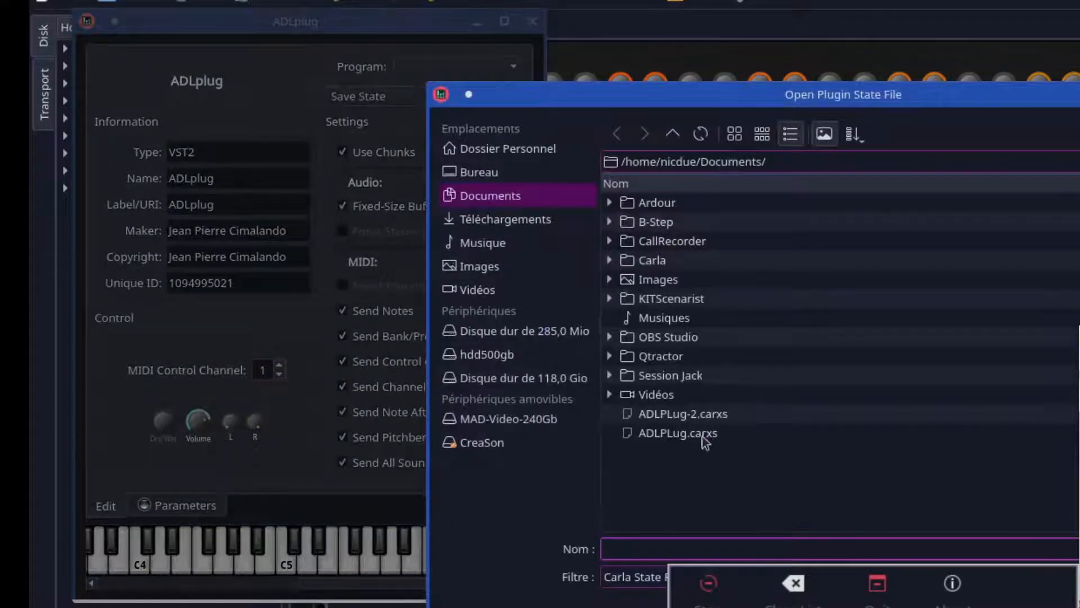
{"action": "double_click", "coordinate": [703, 434]}
{"action": "left_click", "coordinate": [203, 505]}
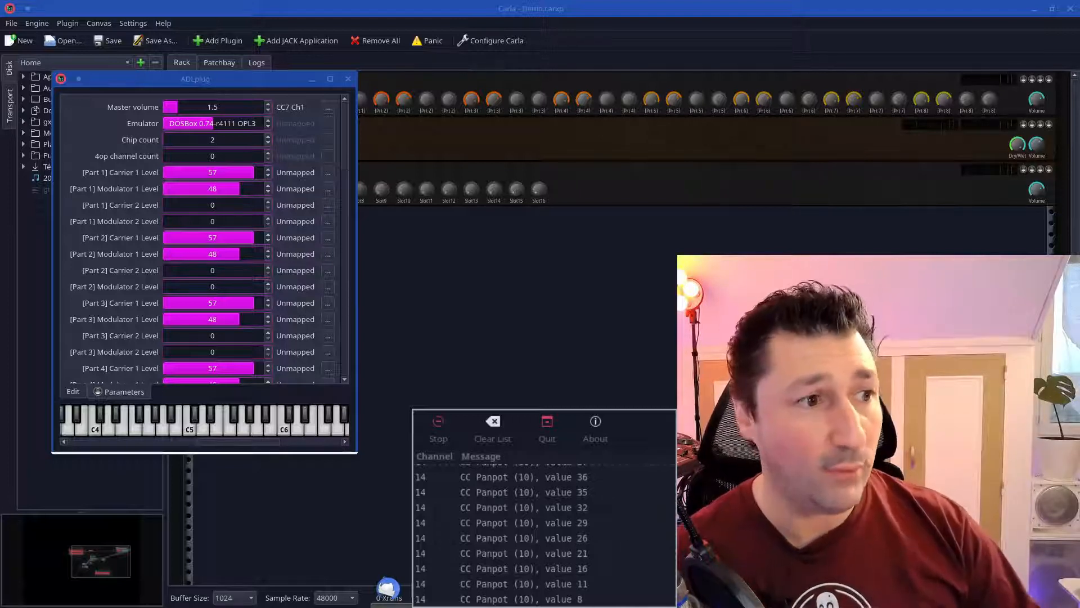
Close ADLplug's parameter window and save the project as Demo.carxp in Documents/Carla, overwriting the existing file.
{"action": "left_click", "coordinate": [348, 79]}
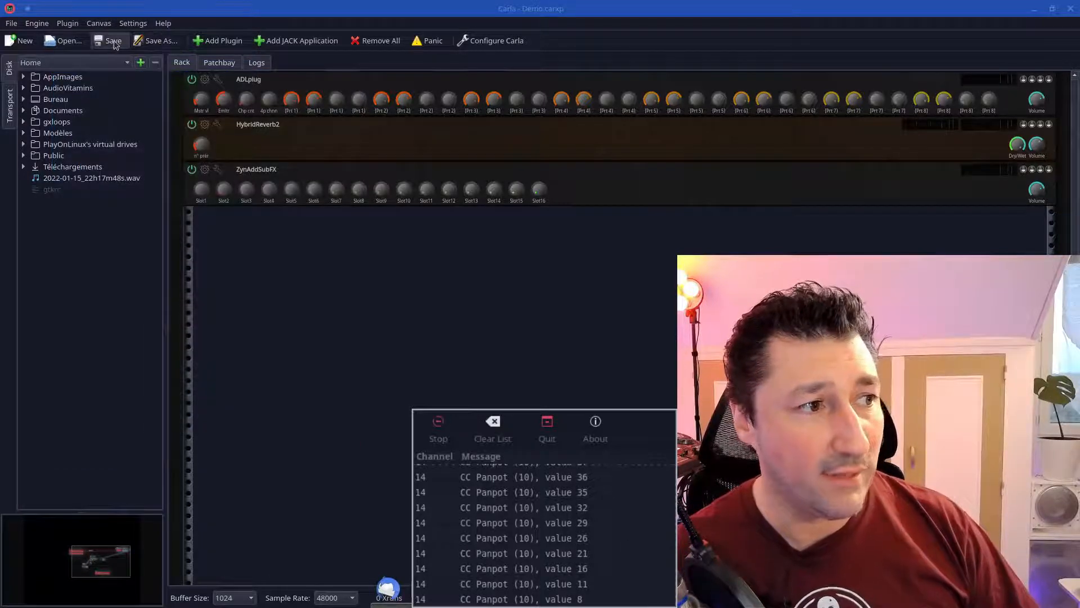
{"action": "left_click", "coordinate": [163, 42]}
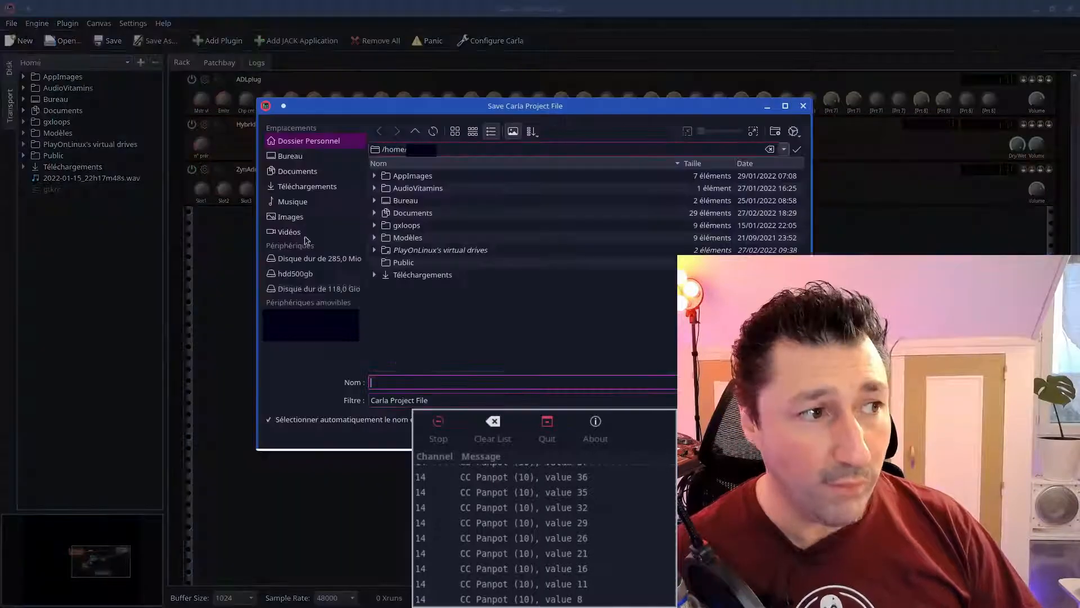
{"action": "left_click", "coordinate": [375, 214]}
{"action": "left_click", "coordinate": [386, 263]}
{"action": "left_click", "coordinate": [424, 303]}
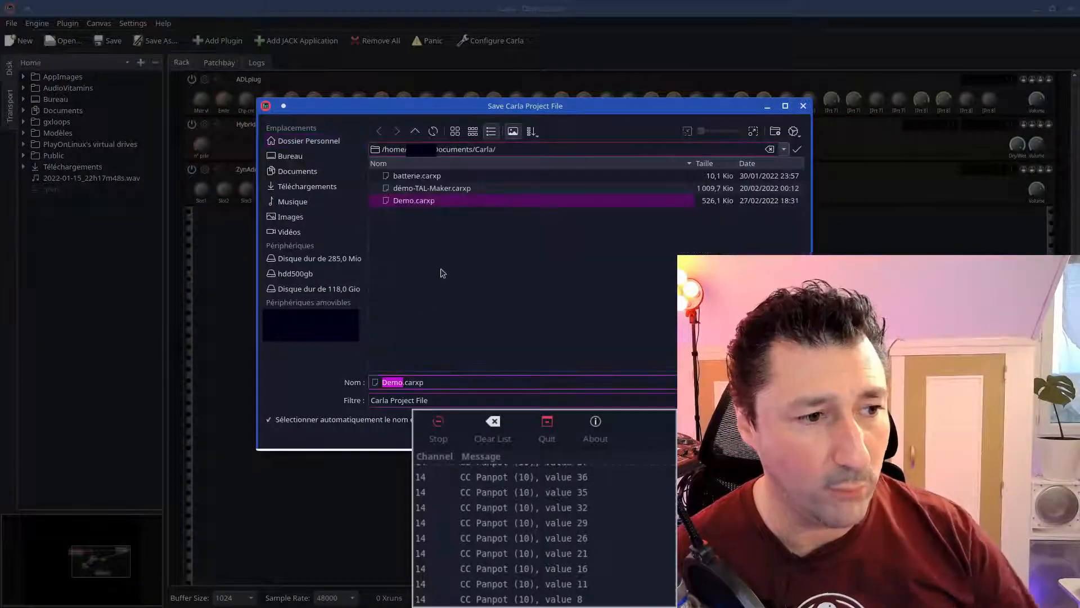
{"action": "key", "text": "Return"}
{"action": "left_click", "coordinate": [582, 280]}
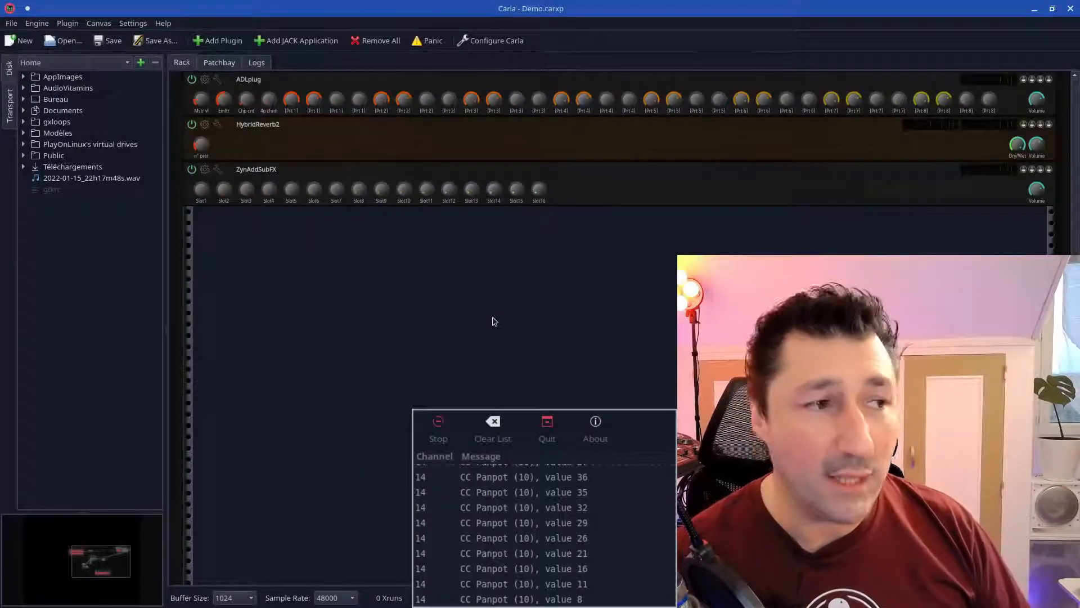
Show the patchbay connections and start a new empty project.
{"action": "left_click", "coordinate": [217, 63]}
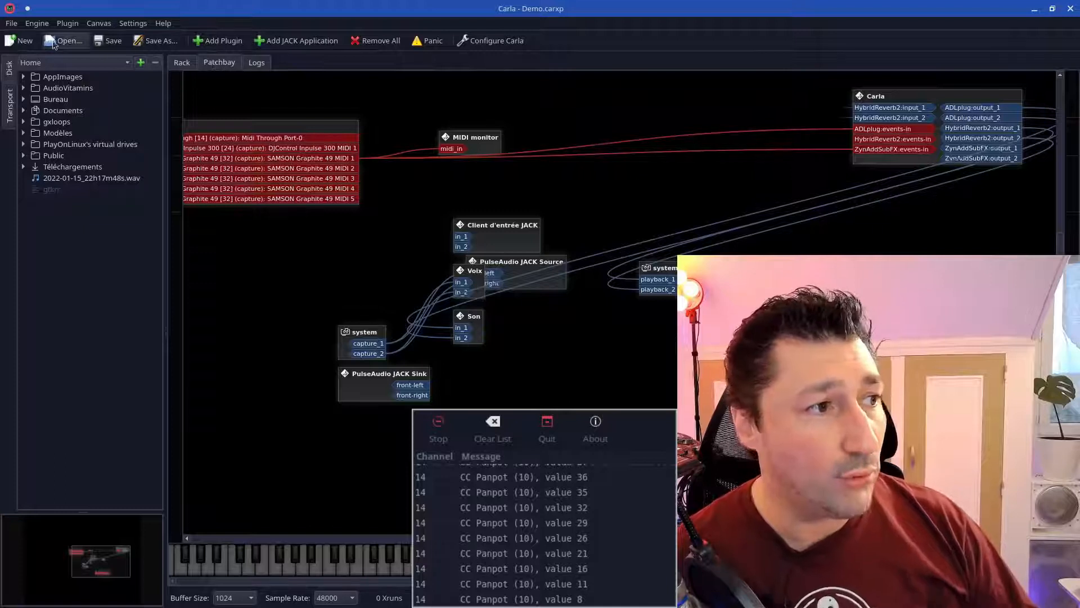
{"action": "left_click", "coordinate": [19, 40]}
{"action": "left_click", "coordinate": [576, 307]}
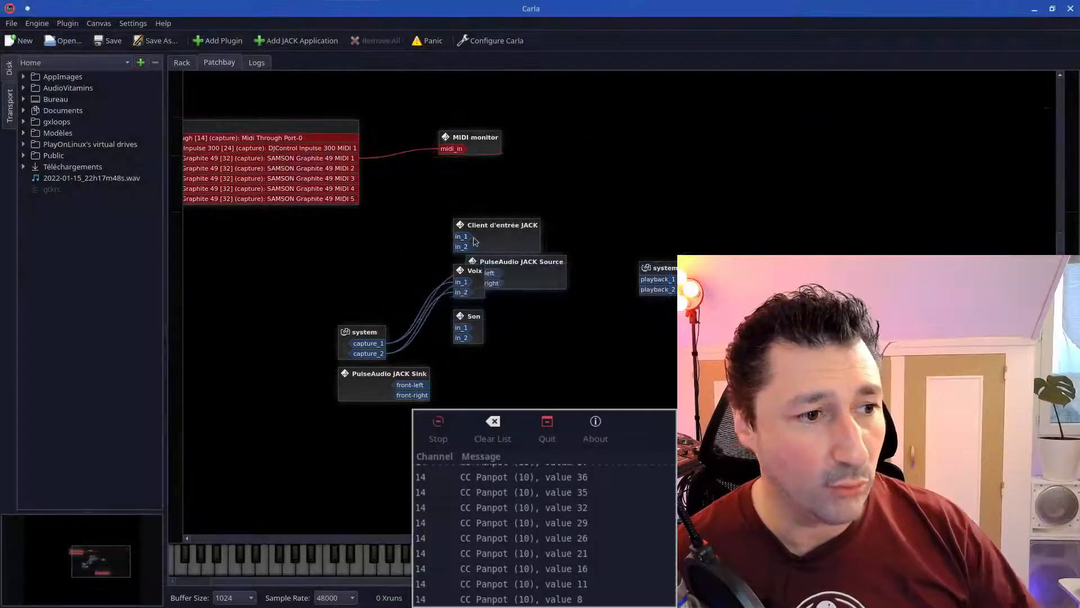
Show the rack, open Demo.carxp from Documents/Carla, and display ADLplug's parameters to check the restored mapping.
{"action": "left_click", "coordinate": [181, 63]}
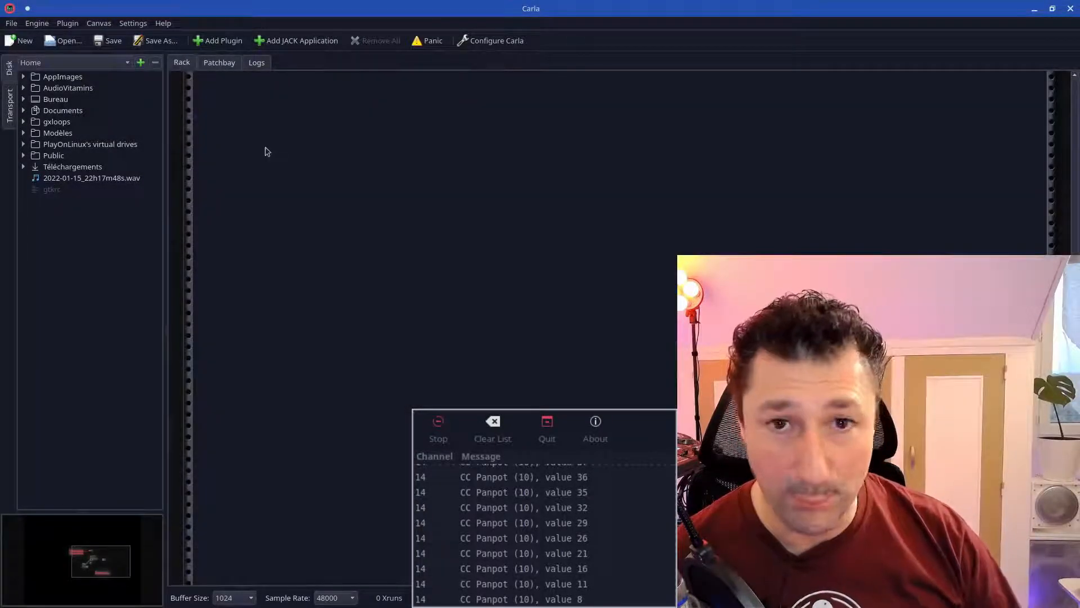
{"action": "left_click", "coordinate": [64, 40]}
{"action": "double_click", "coordinate": [409, 213]}
{"action": "double_click", "coordinate": [401, 213]}
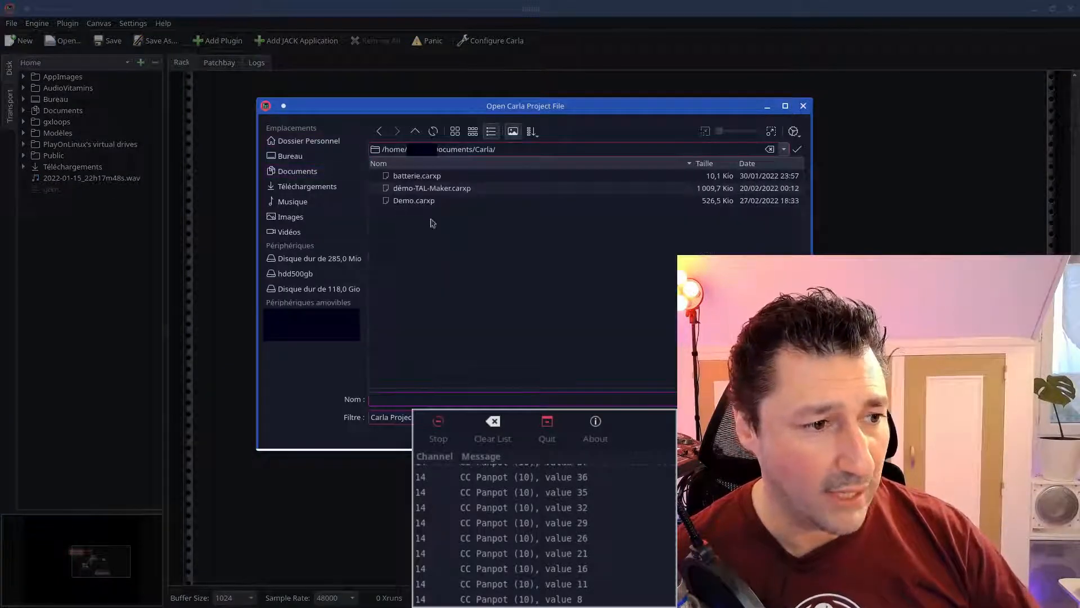
{"action": "double_click", "coordinate": [418, 201]}
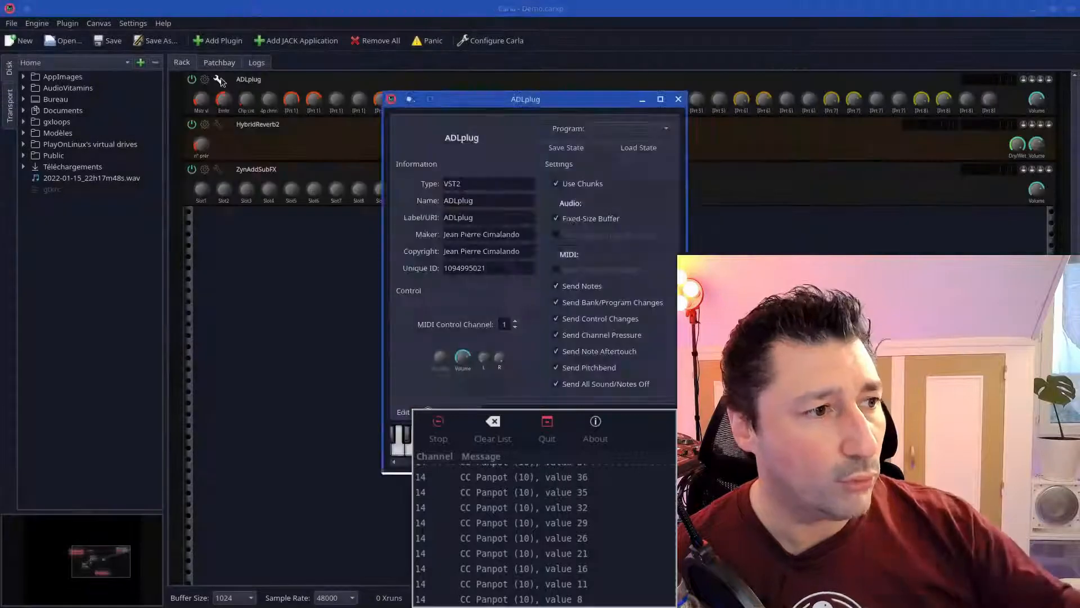
{"action": "left_click", "coordinate": [453, 409]}
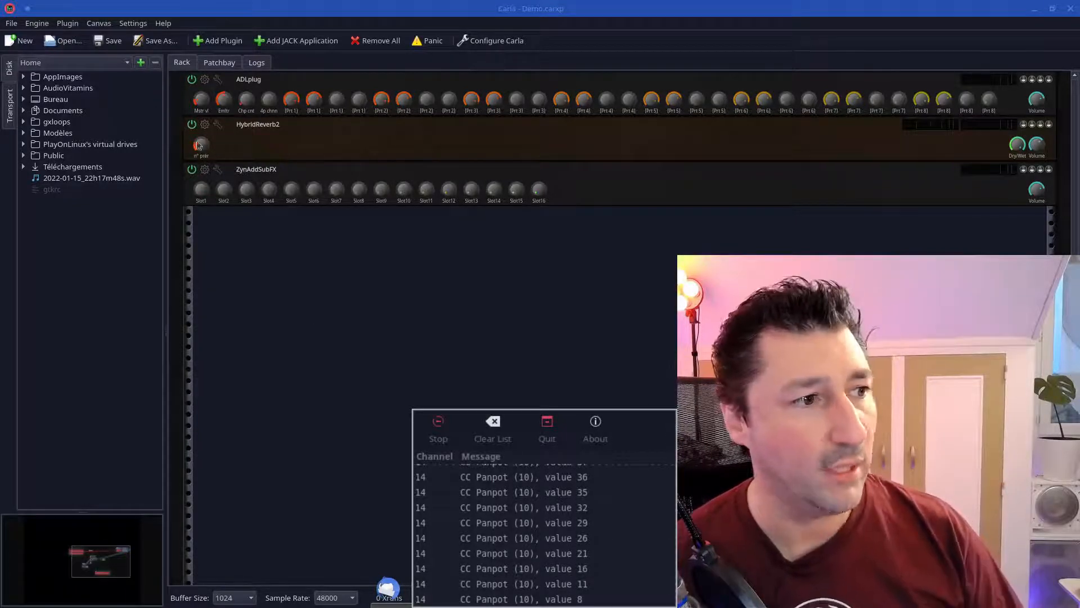
View HybridReverb2's own interface and its preset editor (Éditeur de Préréglages), leaving its settings untouched.
{"action": "left_click", "coordinate": [206, 127]}
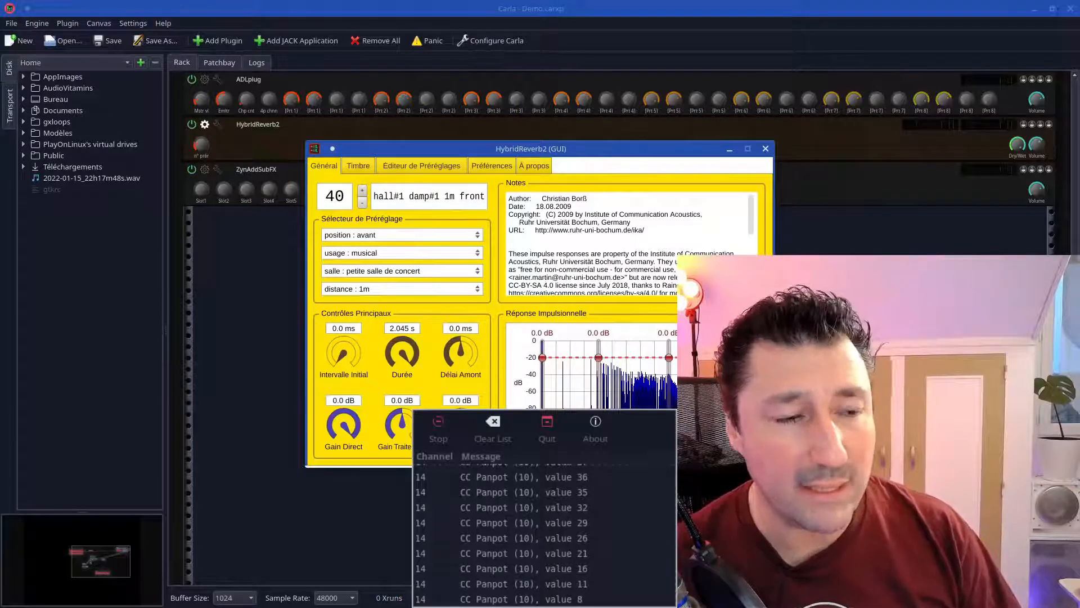
{"action": "left_click_drag", "start_coordinate": [450, 148], "coordinate": [272, 54]}
{"action": "left_click", "coordinate": [237, 75]}
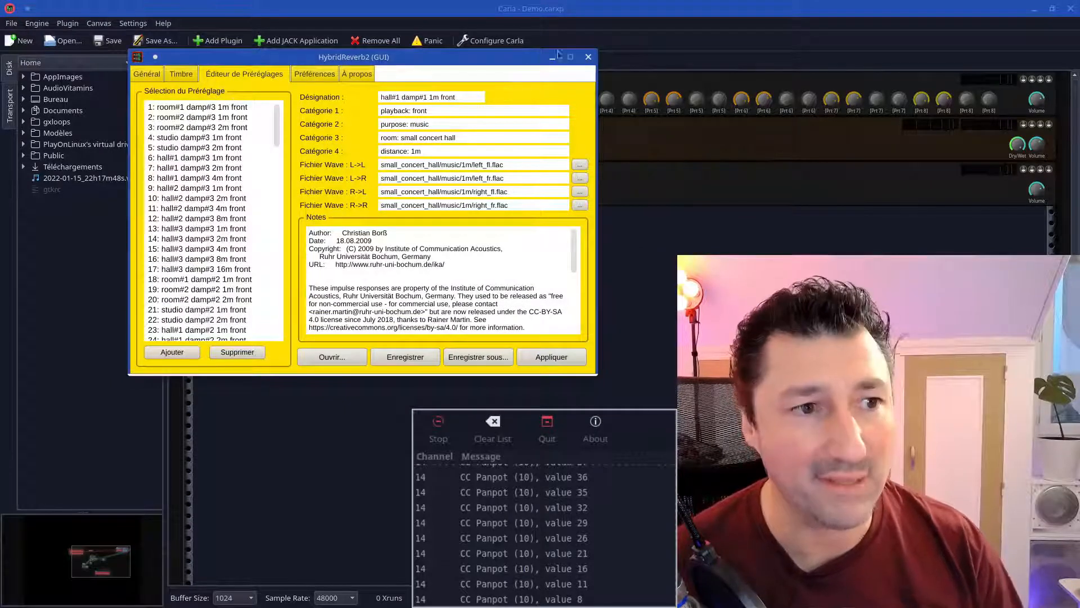
{"action": "left_click", "coordinate": [587, 57]}
Inspect the parameters Carla exposes for HybridReverb2 and the mapping options of its preset number (n° préréglage).
{"action": "left_click", "coordinate": [219, 125]}
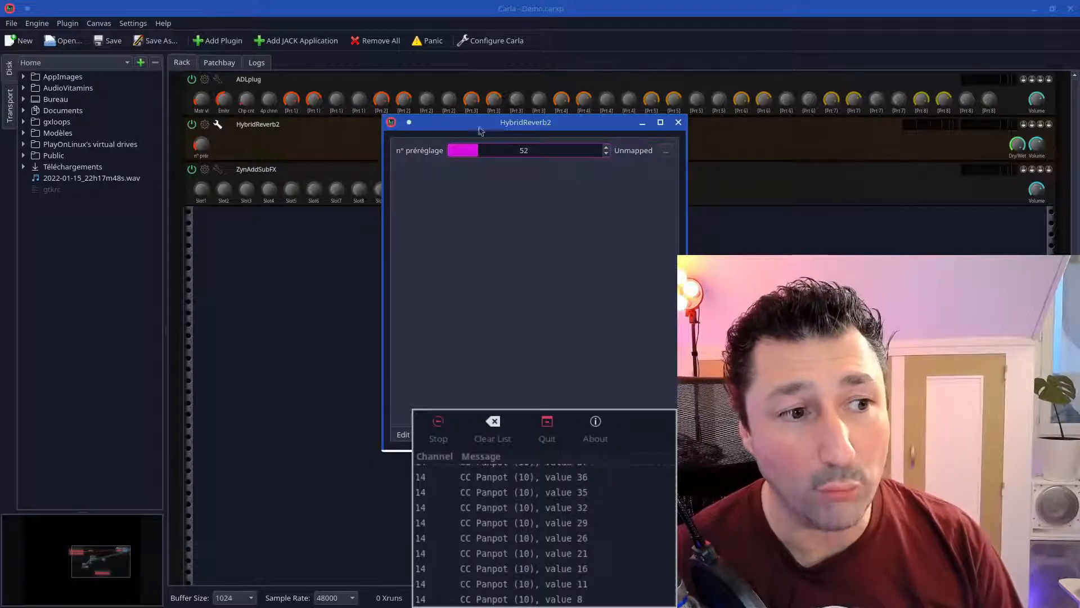
{"action": "left_click", "coordinate": [667, 153]}
{"action": "left_click", "coordinate": [681, 128]}
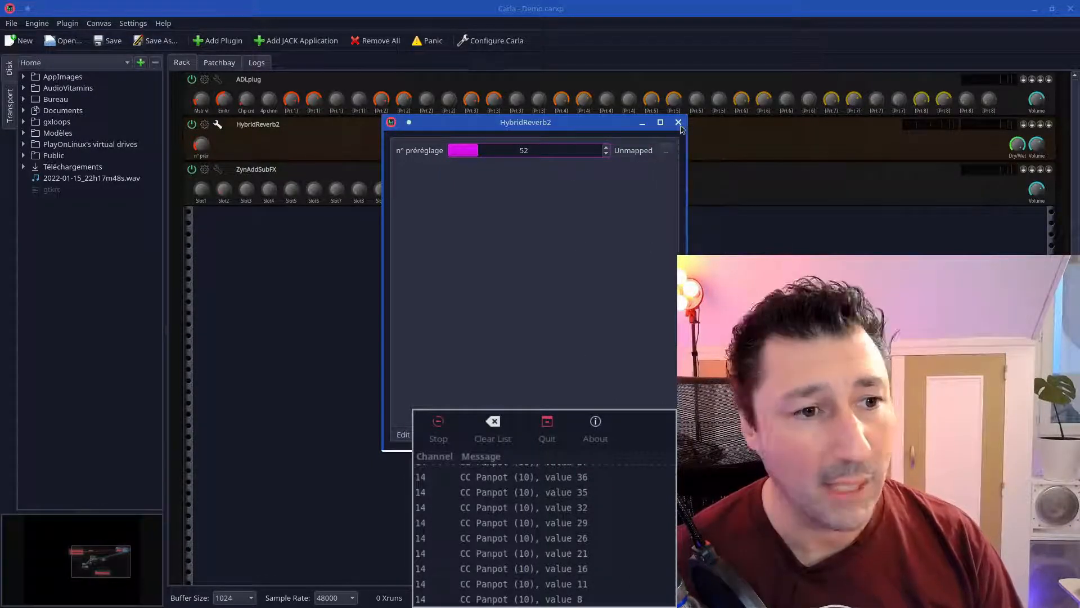
Set Délai Amont to about -8.2 ms in HybridReverb2's own interface and return to Carla's general settings for the plugin.
{"action": "left_click", "coordinate": [217, 126]}
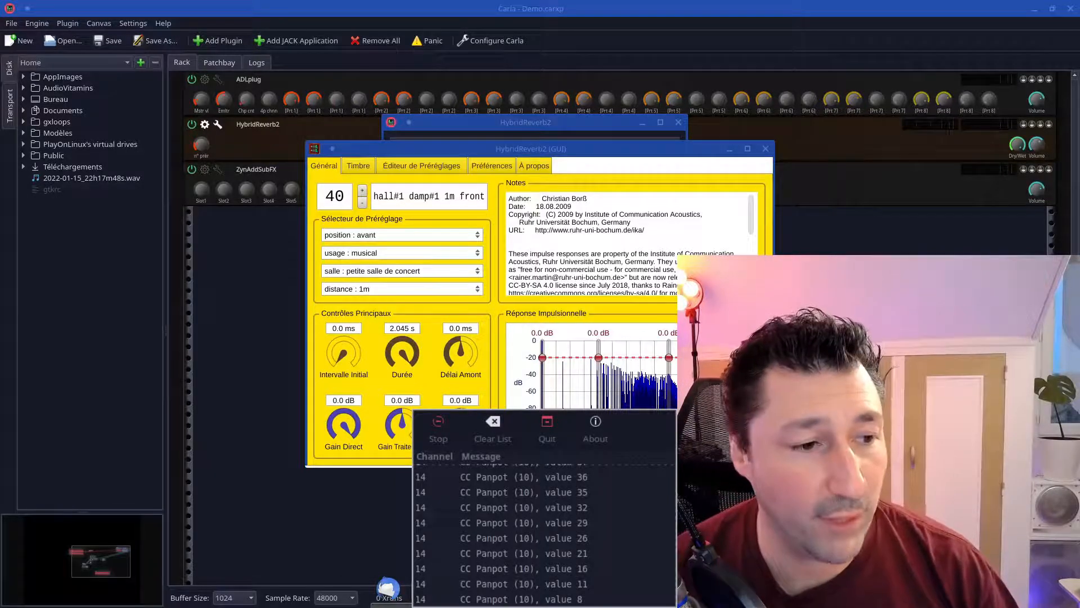
{"action": "left_click_drag", "start_coordinate": [454, 349], "coordinate": [457, 343]}
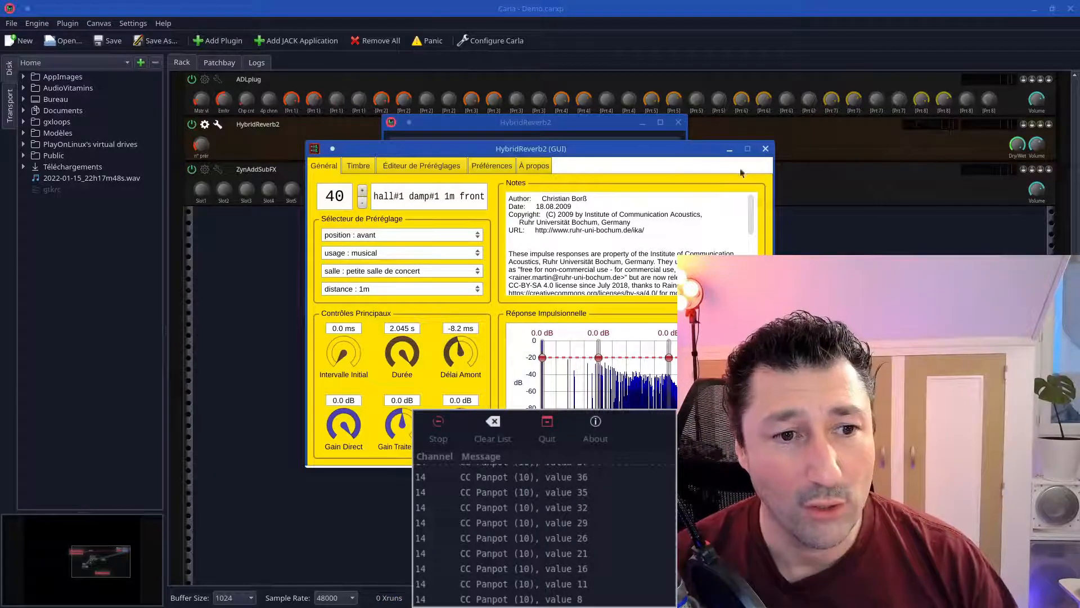
{"action": "left_click", "coordinate": [765, 150]}
{"action": "left_click", "coordinate": [407, 439]}
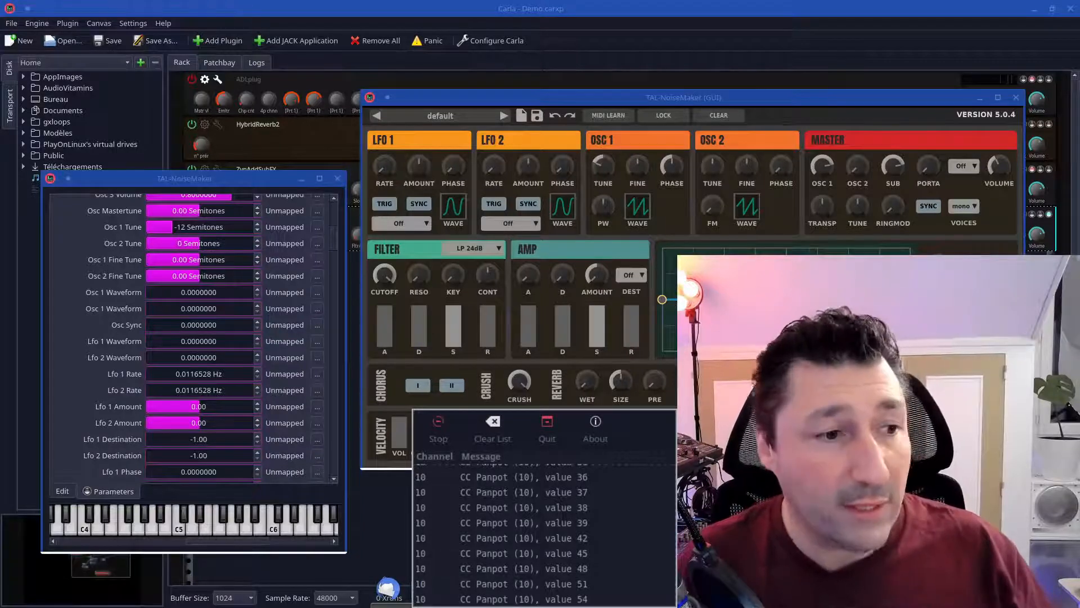
Set TAL-NoiseMaker's LFO 1 destination to Osc2 and map Lfo 1 Destination to CC10 on channel 10 with MIDI Learn.
{"action": "left_click", "coordinate": [406, 225]}
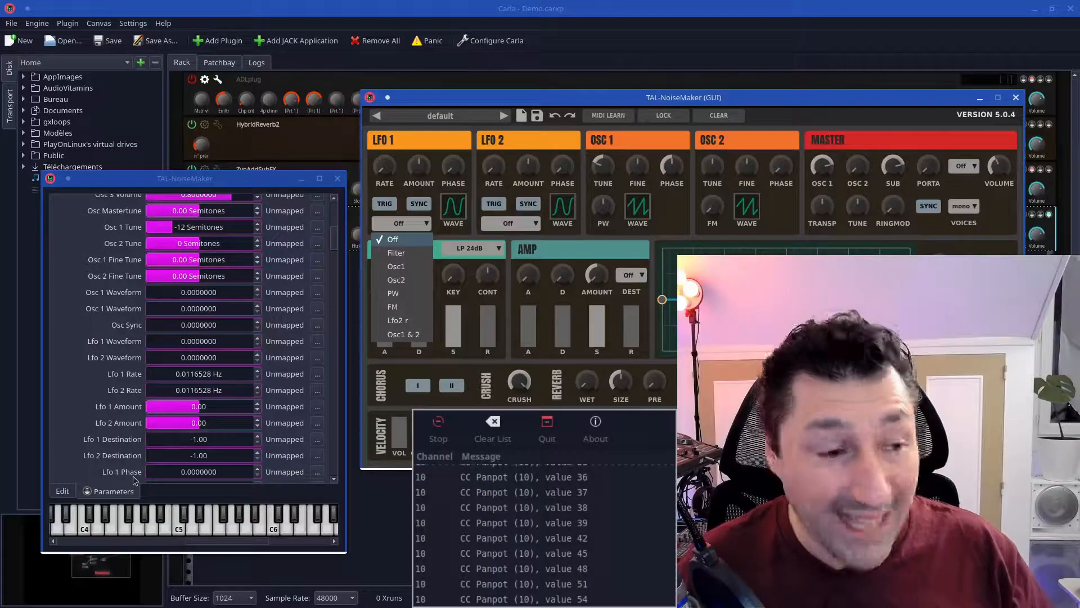
{"action": "left_click", "coordinate": [396, 279]}
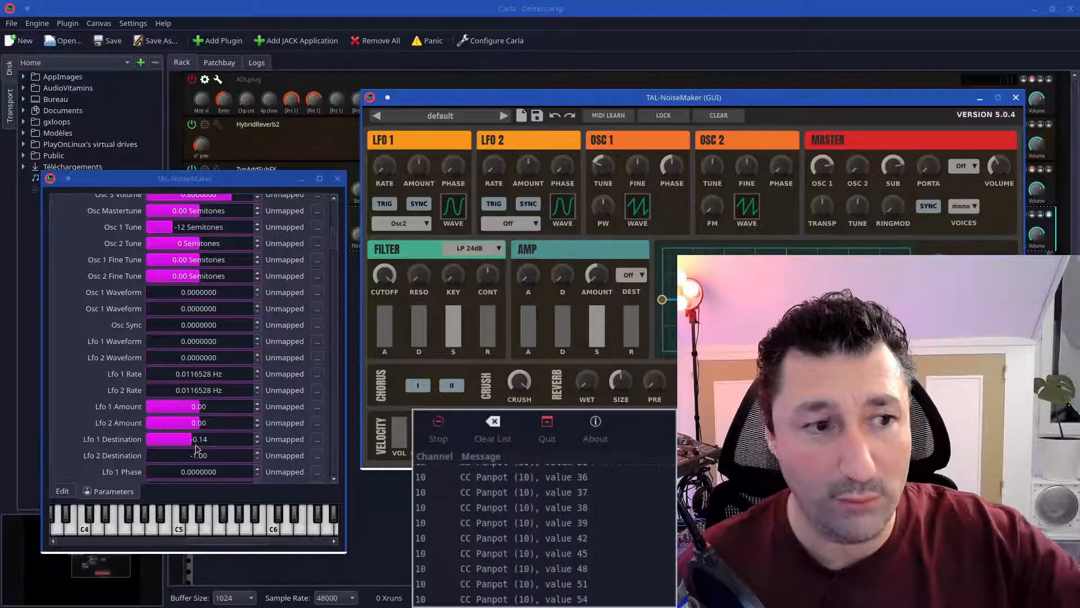
{"action": "left_click", "coordinate": [318, 439]}
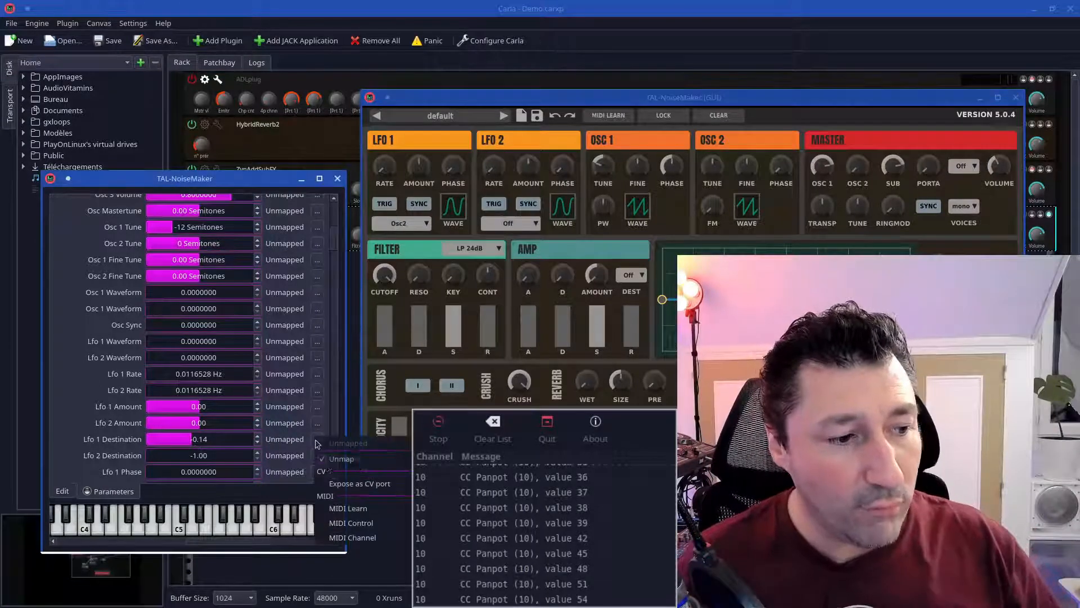
{"action": "left_click", "coordinate": [347, 508]}
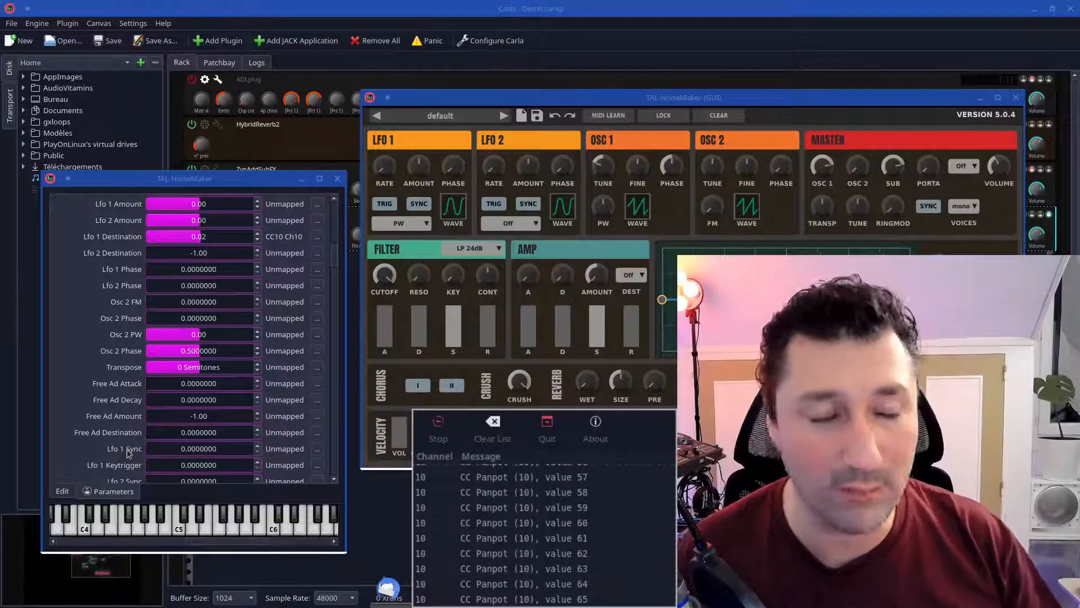
Raise the D knob in TAL-NoiseMaker's AMP section to about 0.47 to identify its matching Carla parameter.
{"action": "left_click", "coordinate": [181, 383]}
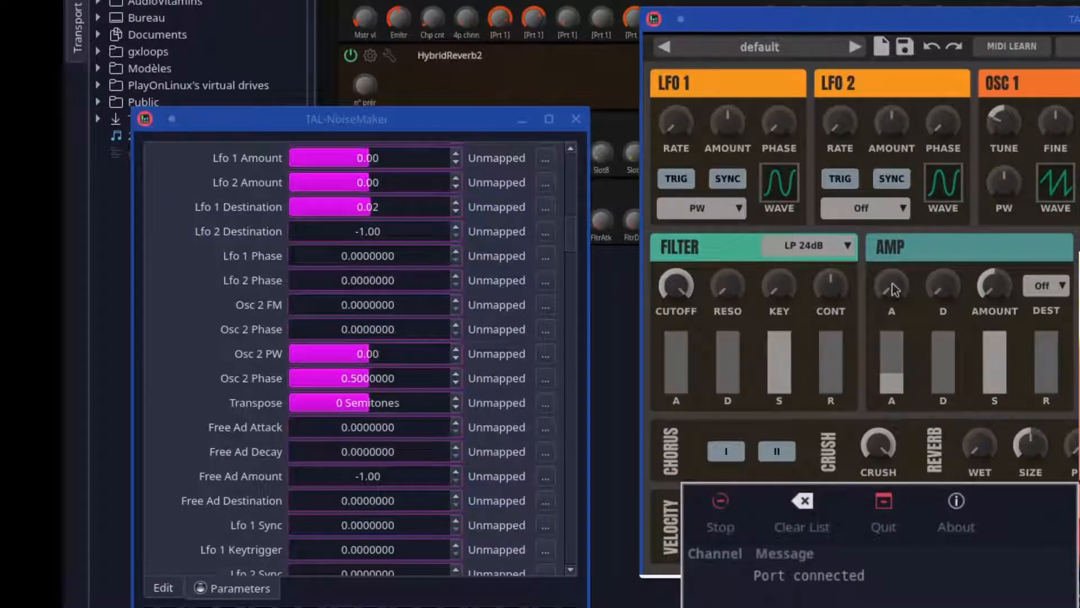
{"action": "left_click_drag", "start_coordinate": [943, 270], "coordinate": [943, 194]}
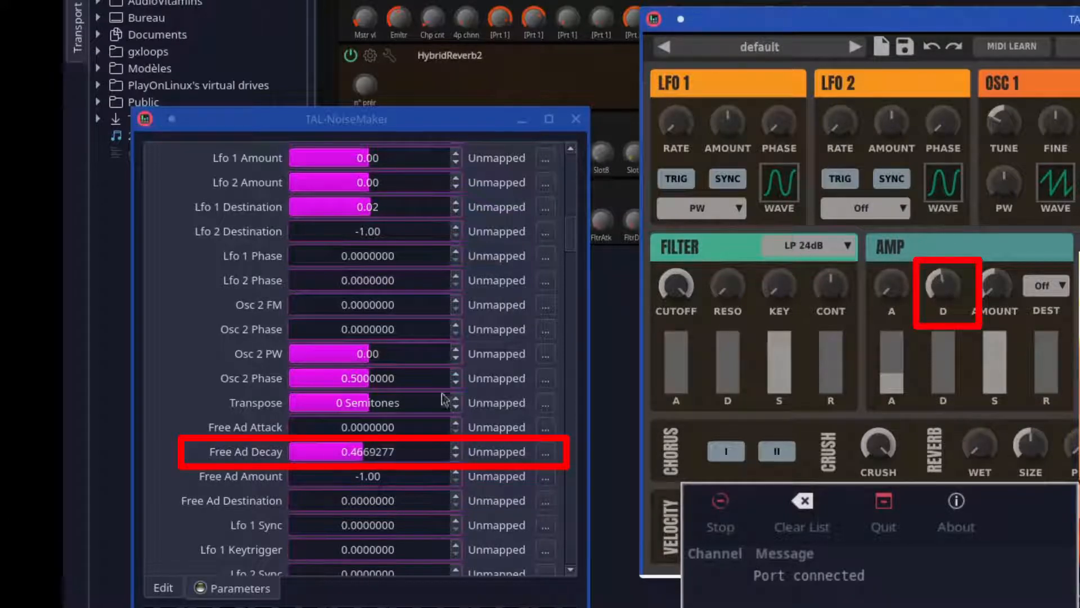